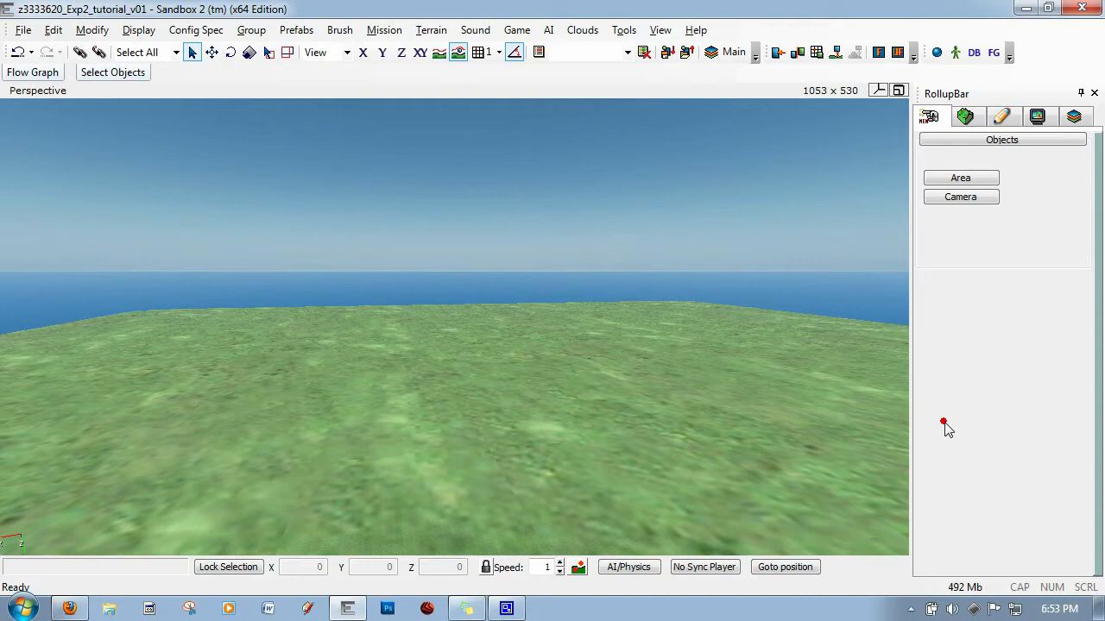
- Paint the Snow texture layer across the whole terrain with the Layer Painter and leave painting mode
left_click(969, 117)
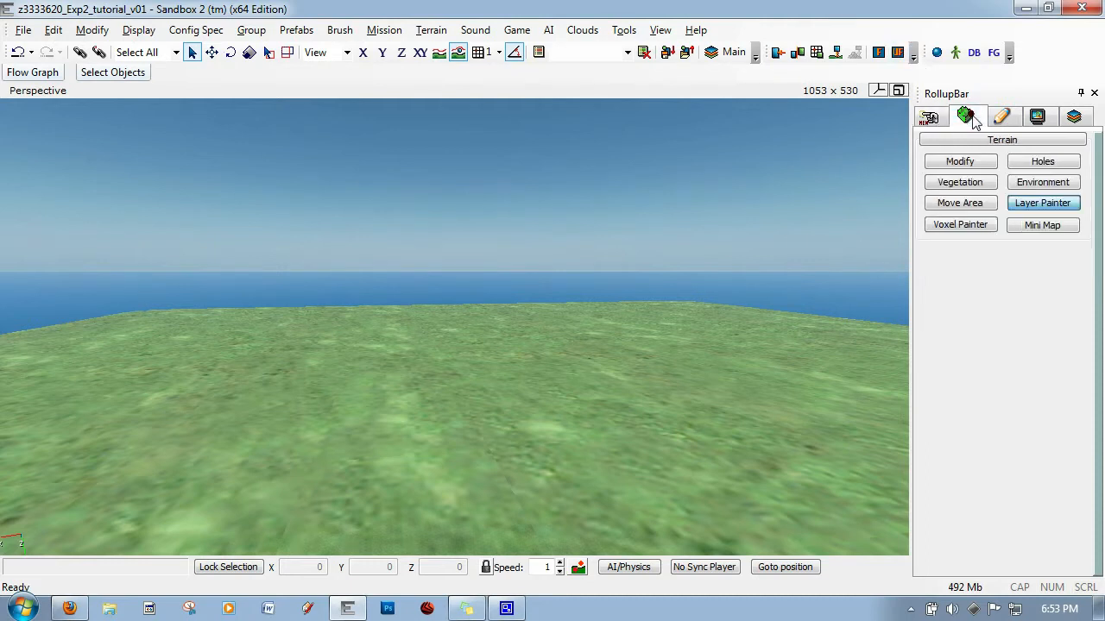
left_click(1046, 203)
left_click_drag(1098, 305, 1098, 393)
left_click(949, 407)
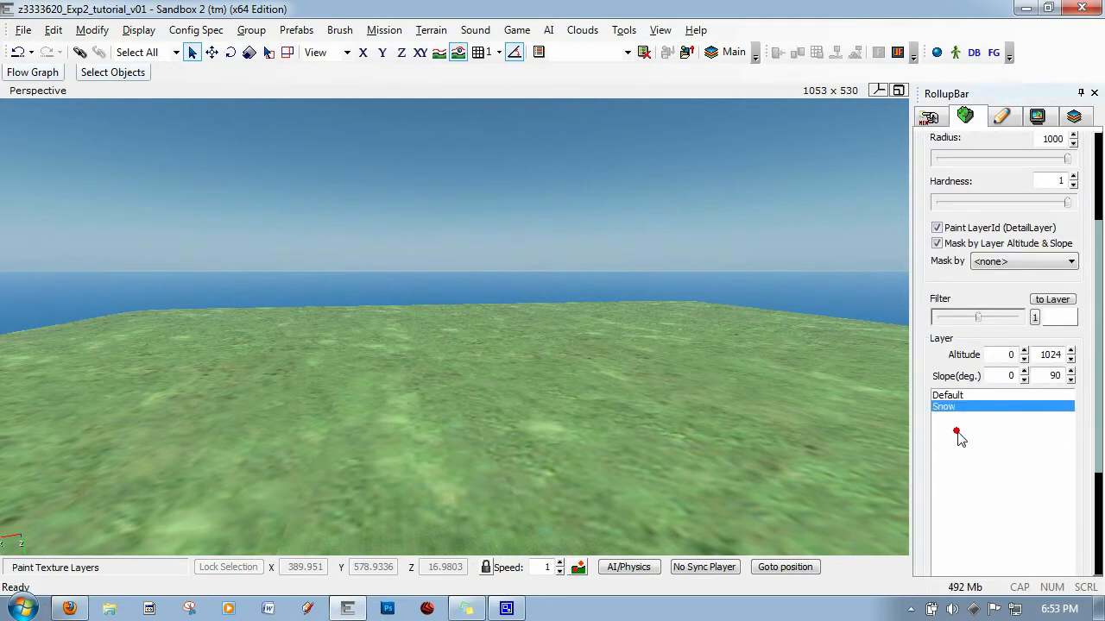
left_click(685, 315)
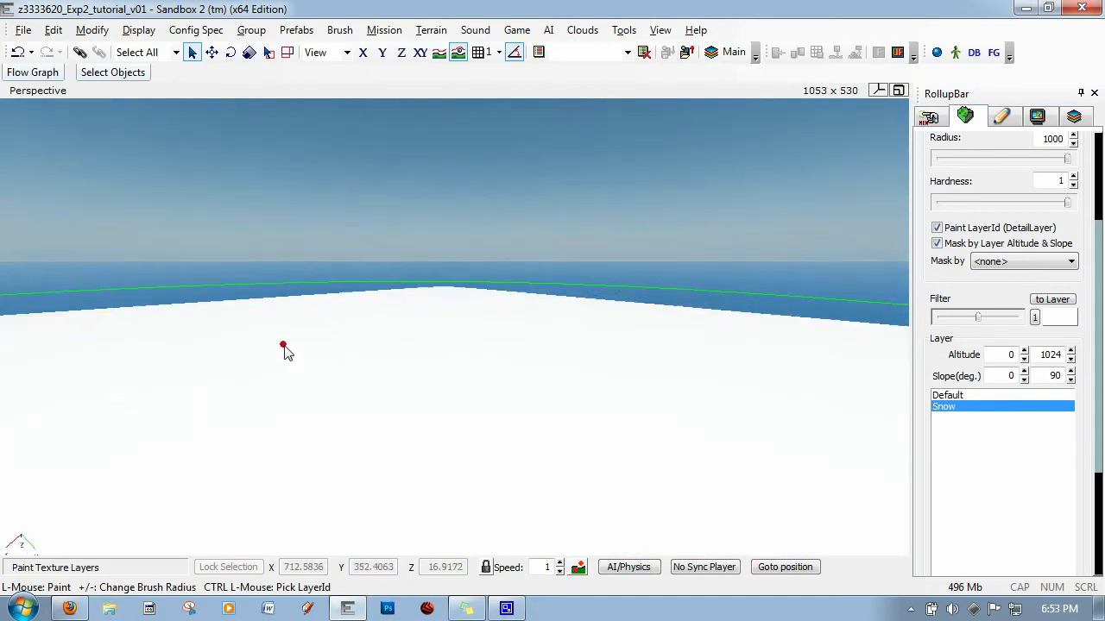
key("w")
key("d")
right_click_drag(283, 346, 1, 347)
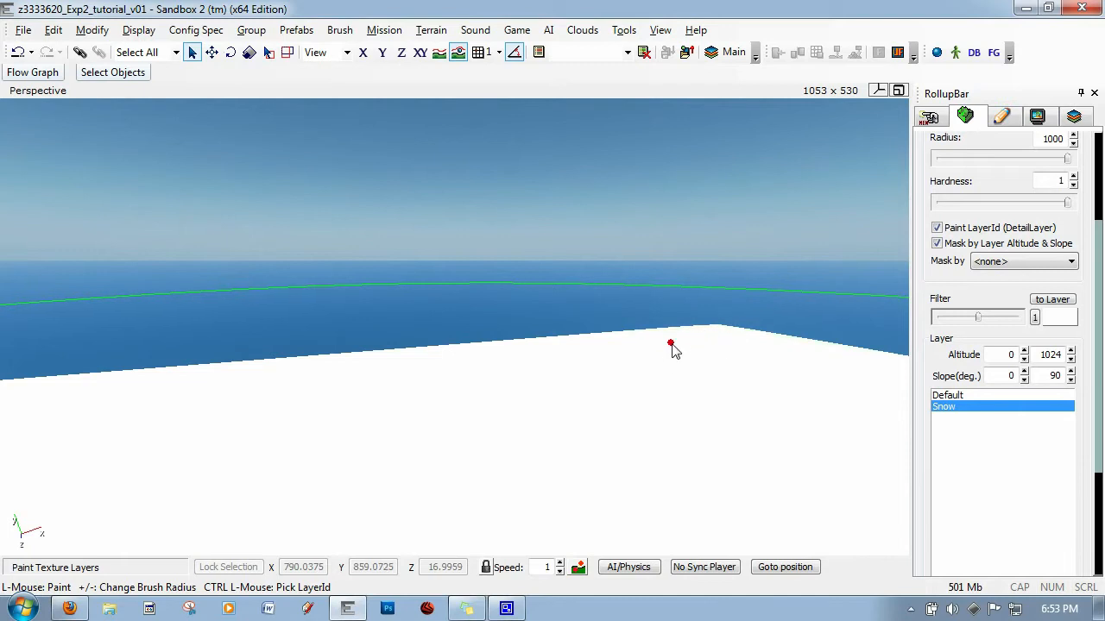
right_click_drag(521, 420, 521, 414)
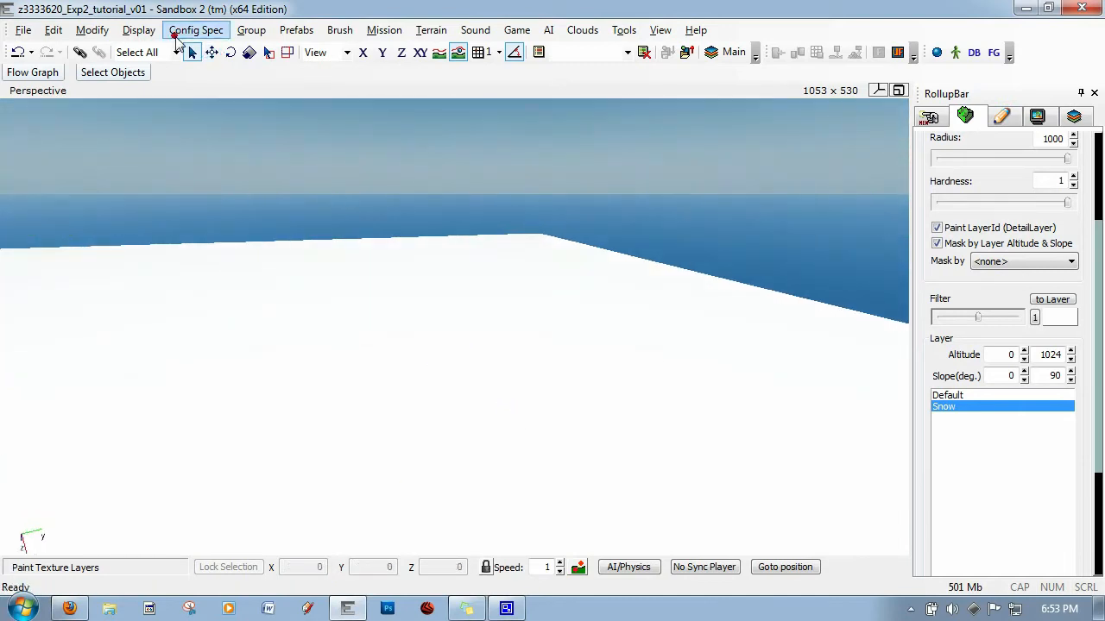
left_click(192, 51)
right_click_drag(513, 254, 512, 252)
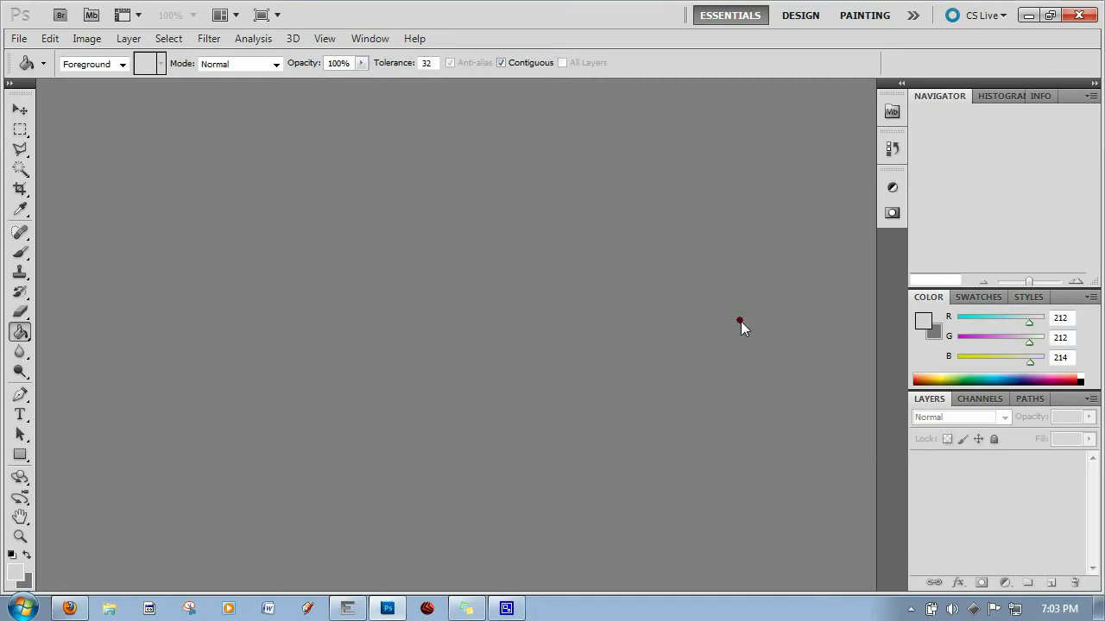
- In Photoshop, create a new document named white_sky, 1024 by 1024 pixels, with a white background
left_click(19, 38)
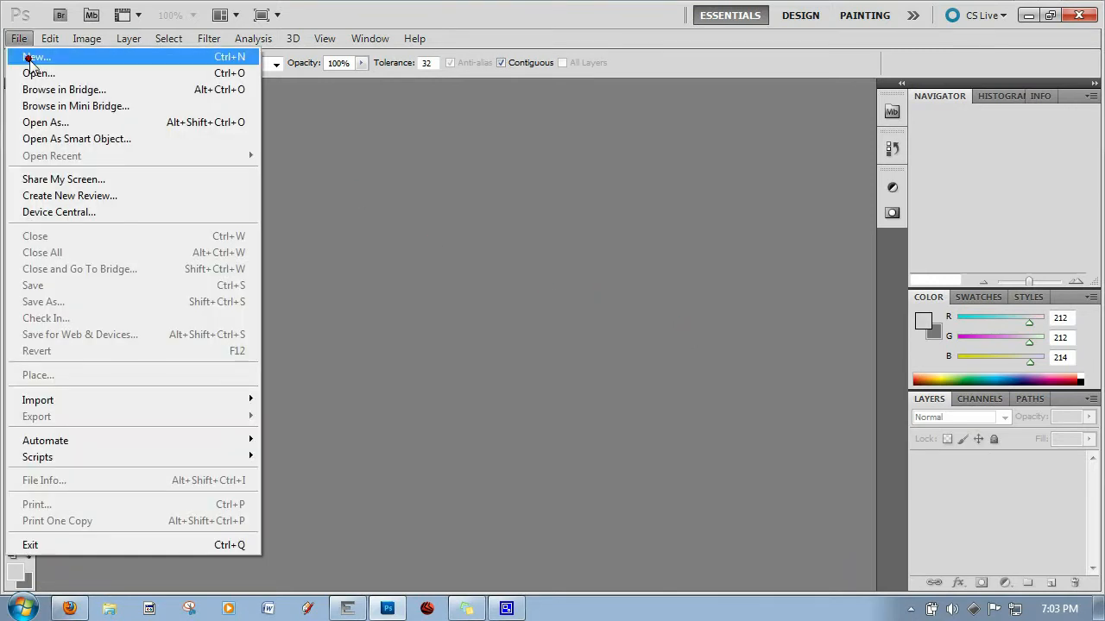
left_click(29, 57)
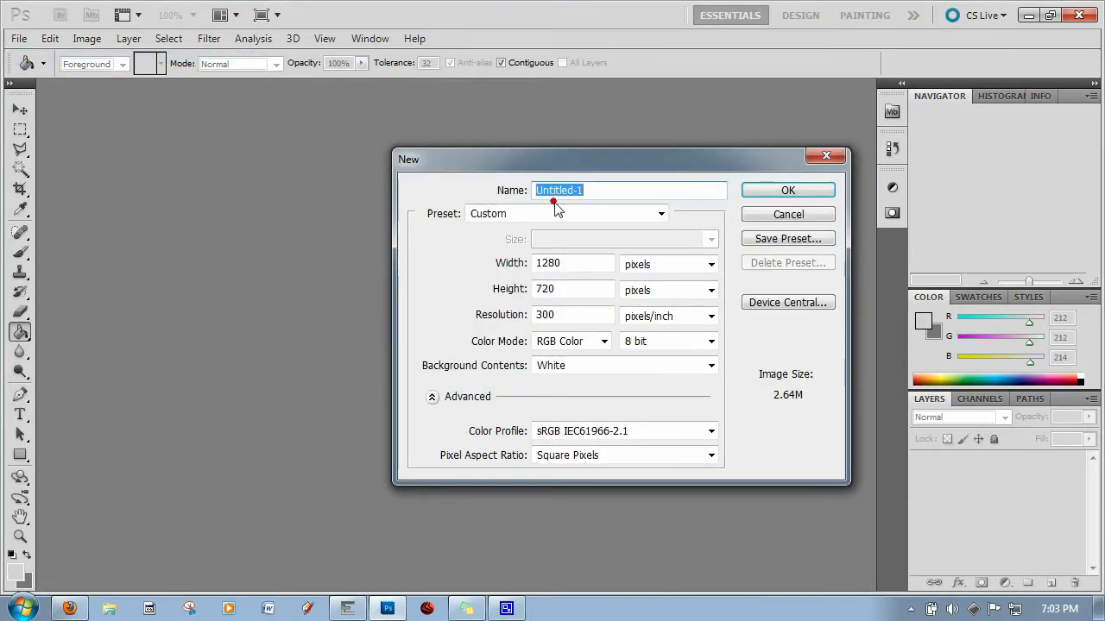
type("white")
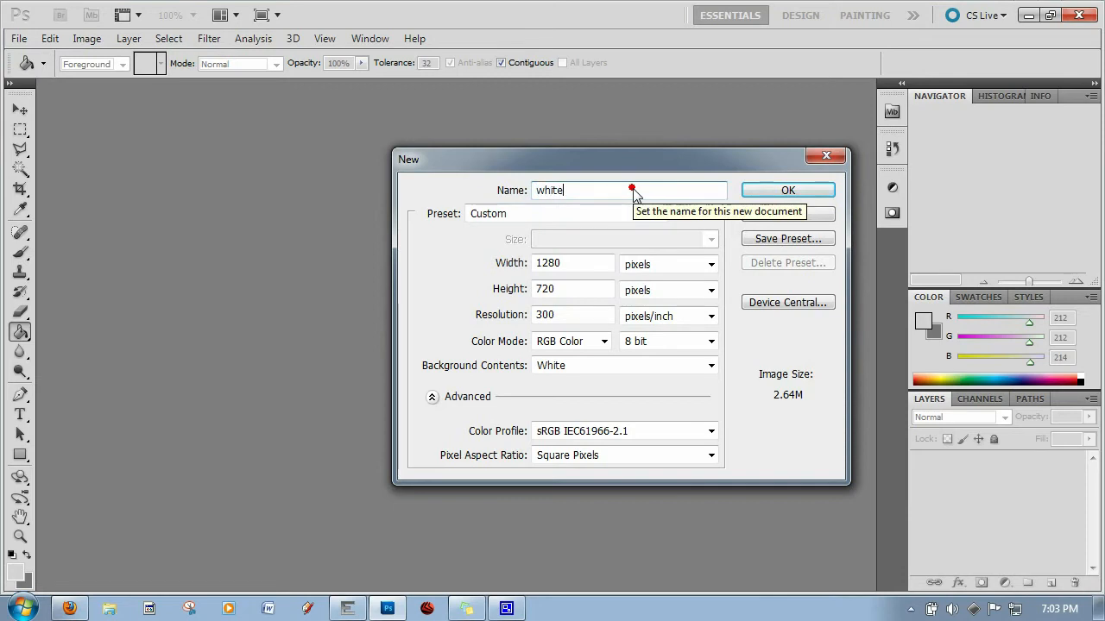
type("_sky")
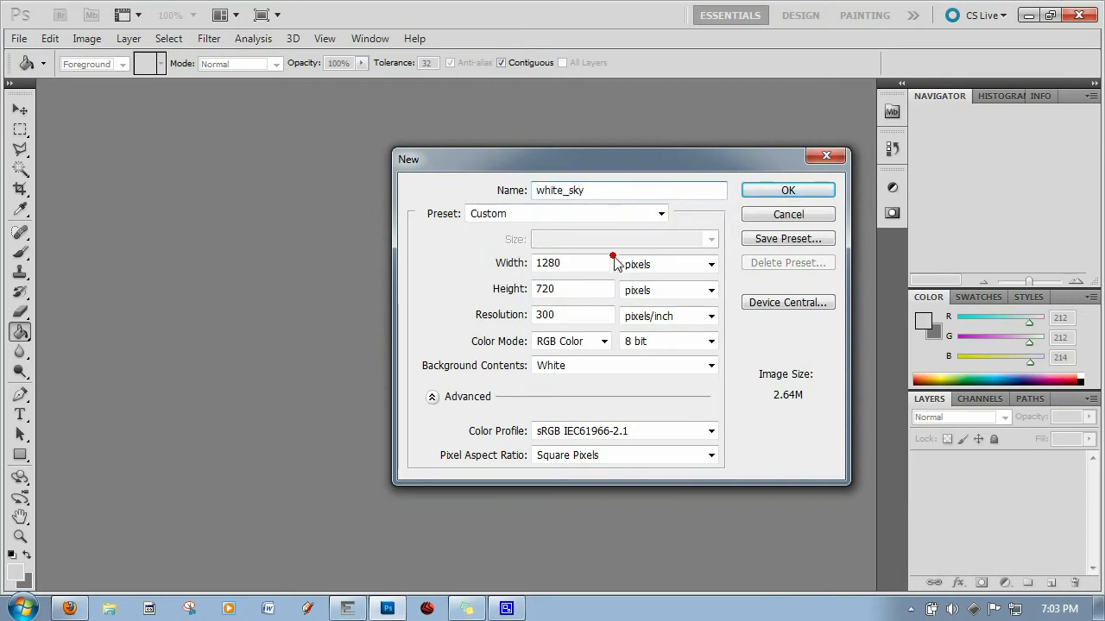
left_click(557, 266)
double_click(560, 268)
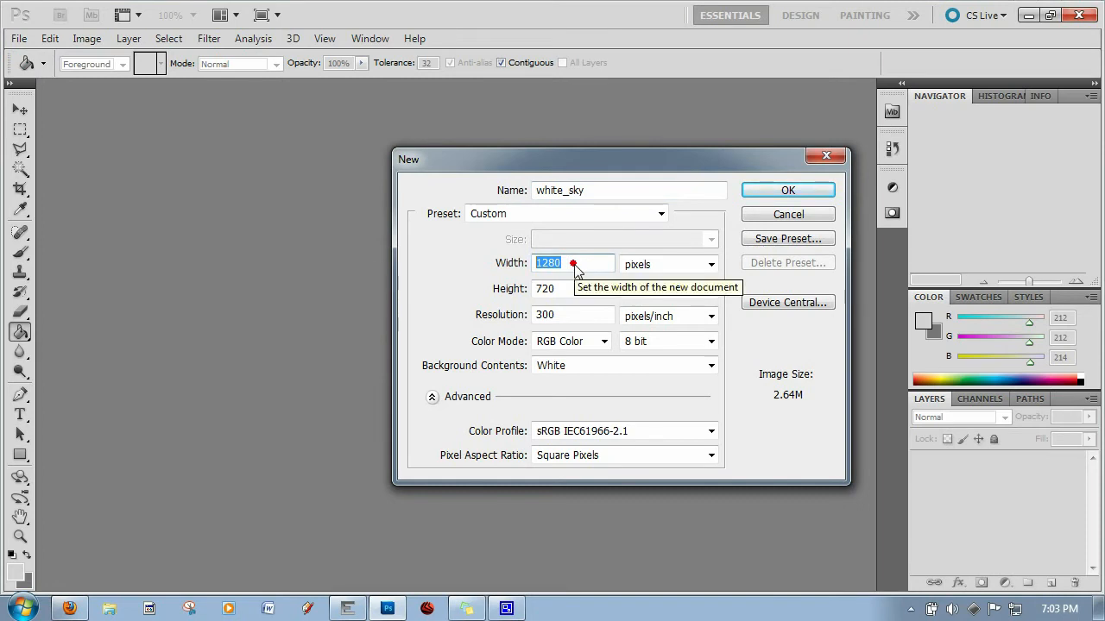
type("1024")
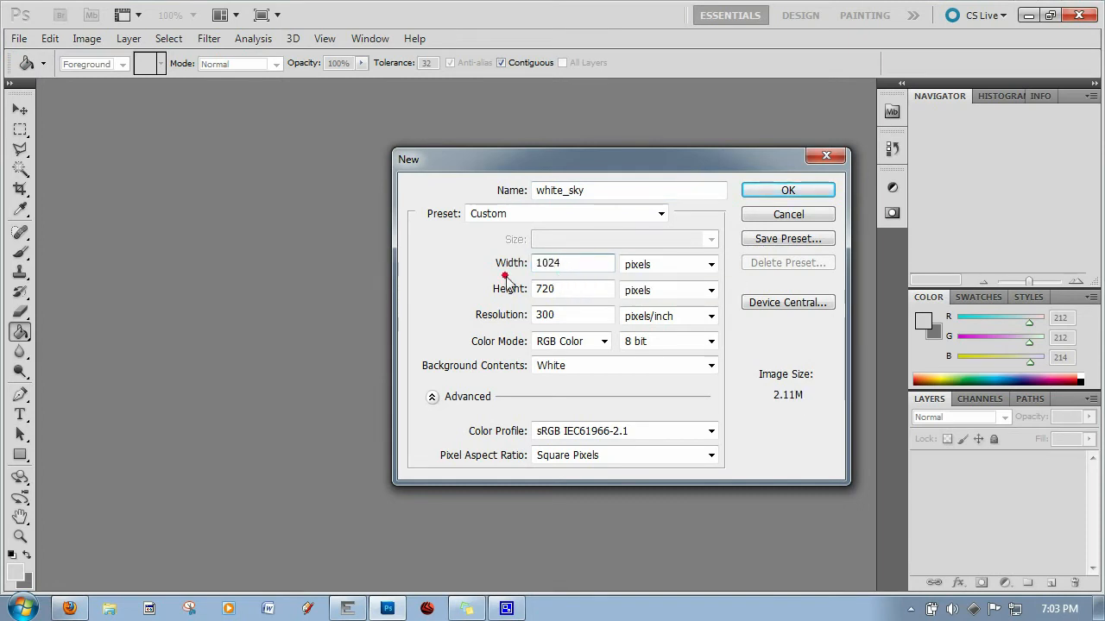
double_click(562, 291)
type("1024")
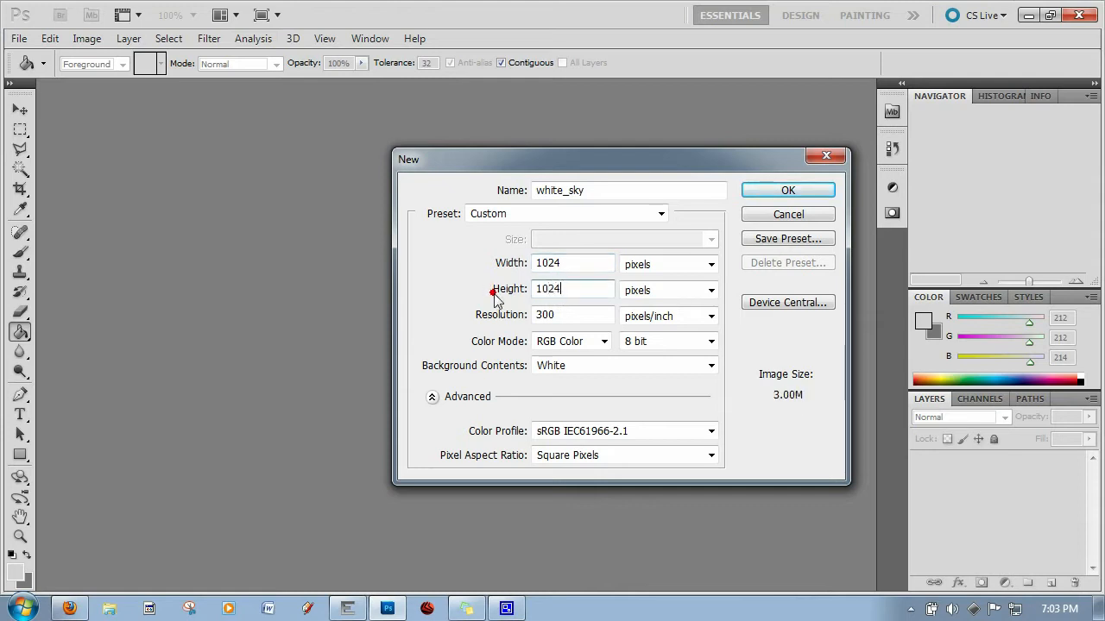
left_click(764, 189)
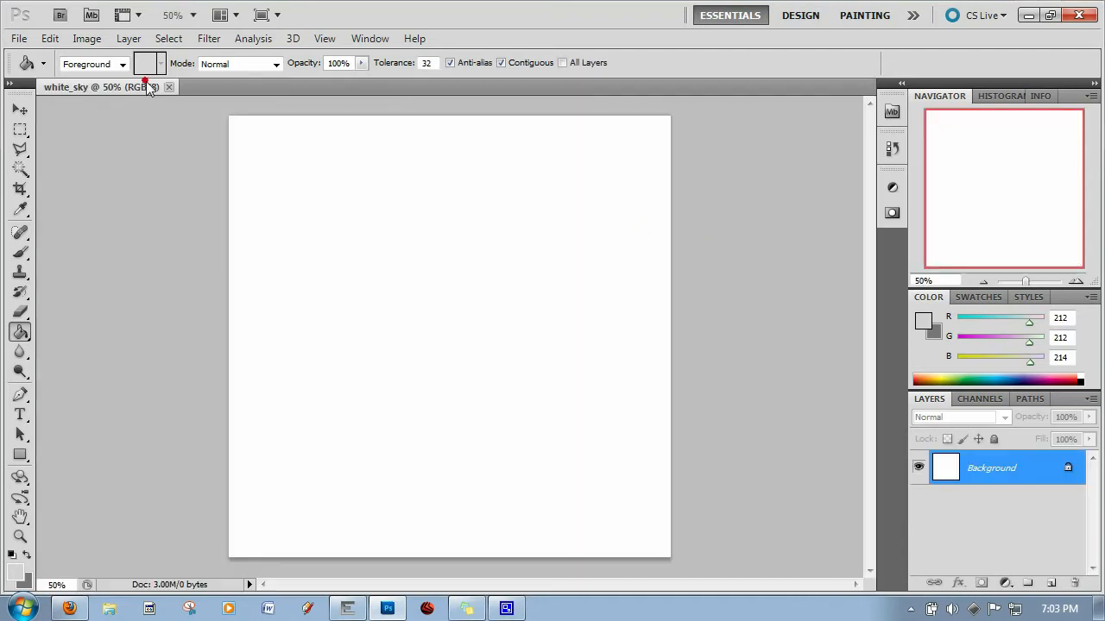
- Save the white_sky image to the Desktop in TIFF format with no image compression
left_click(19, 38)
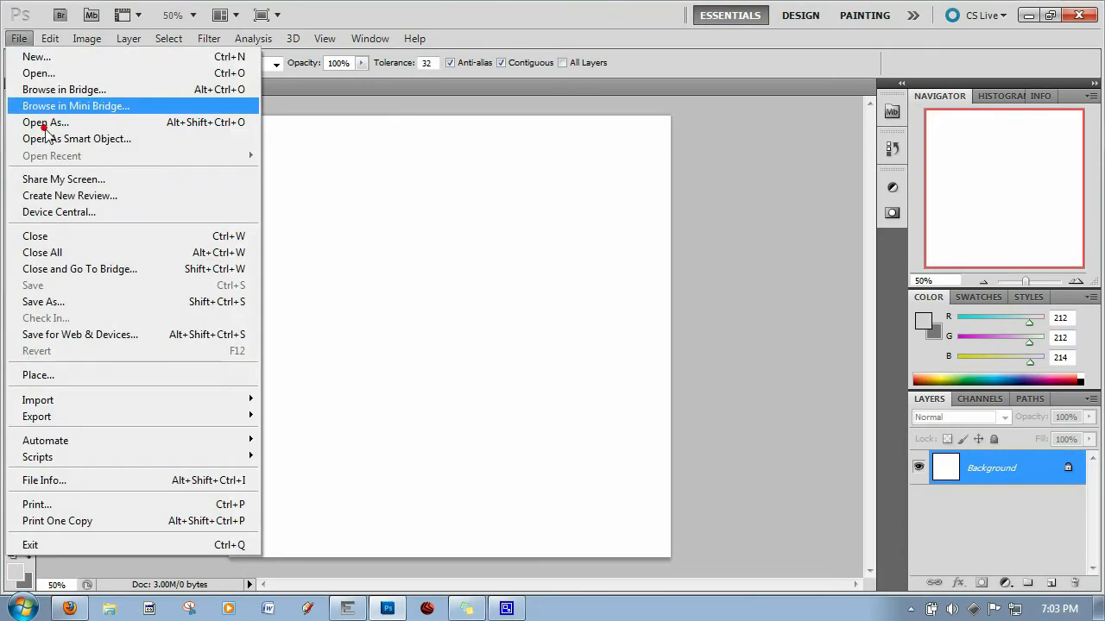
left_click(38, 303)
left_click(637, 383)
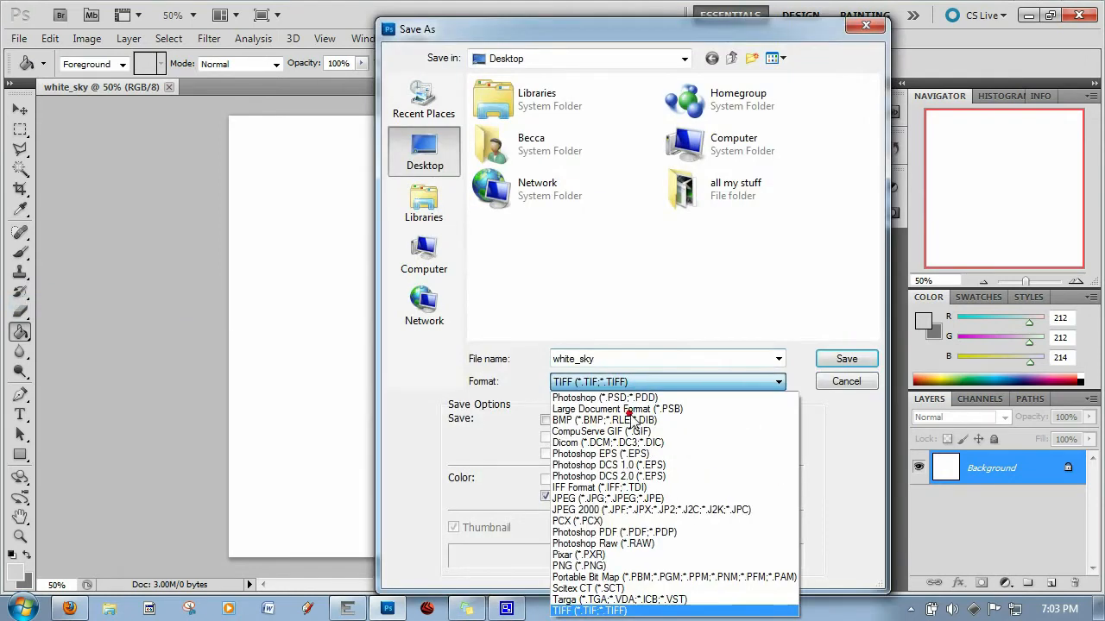
left_click(594, 610)
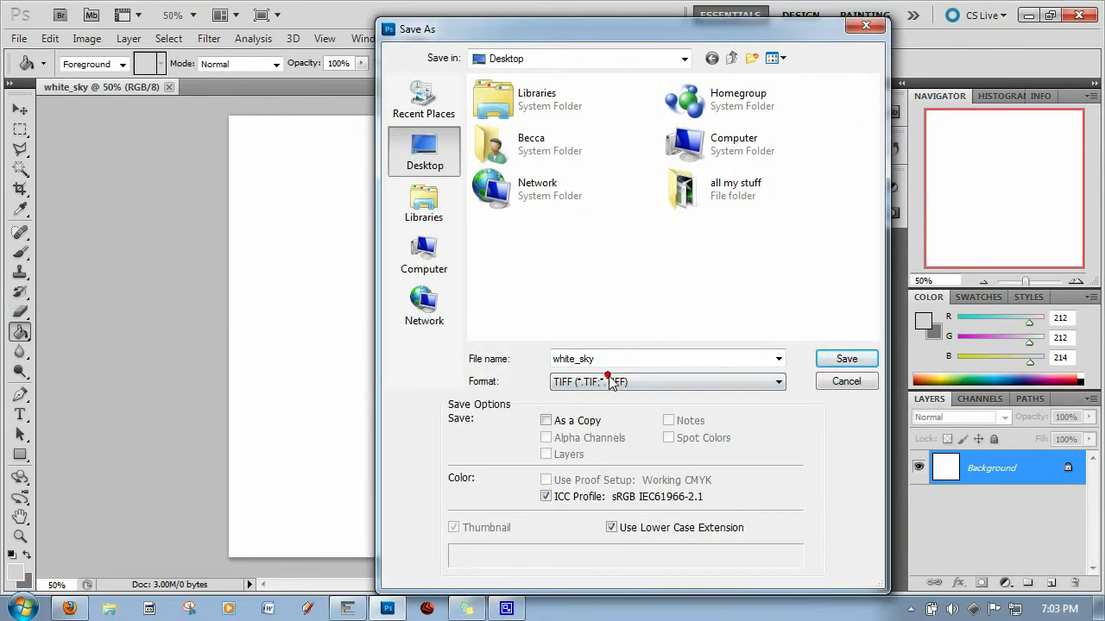
left_click(840, 359)
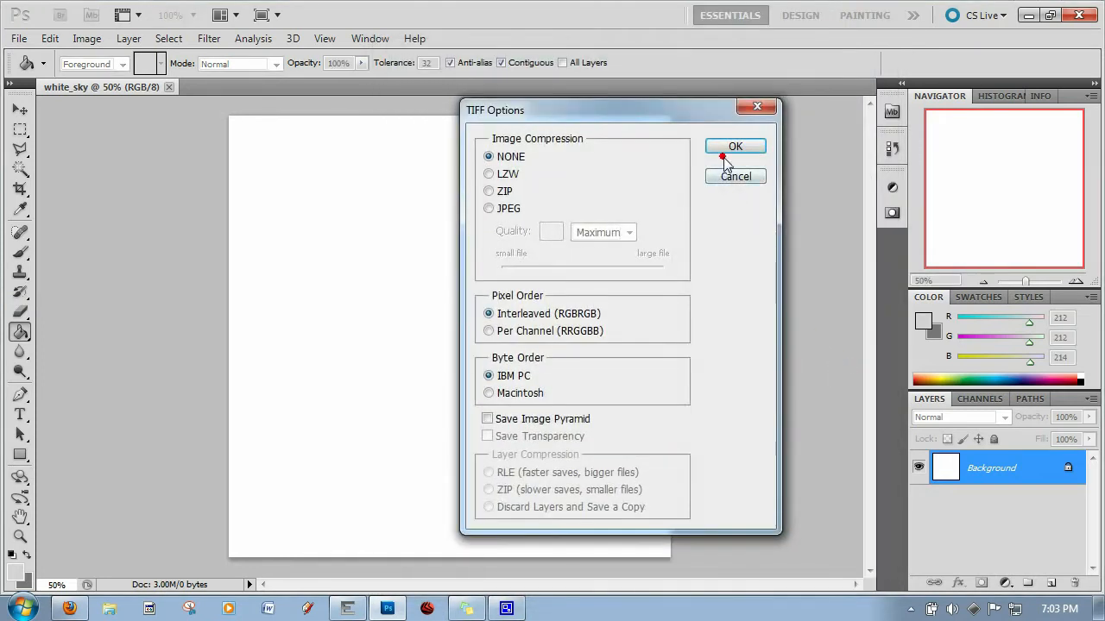
left_click(725, 149)
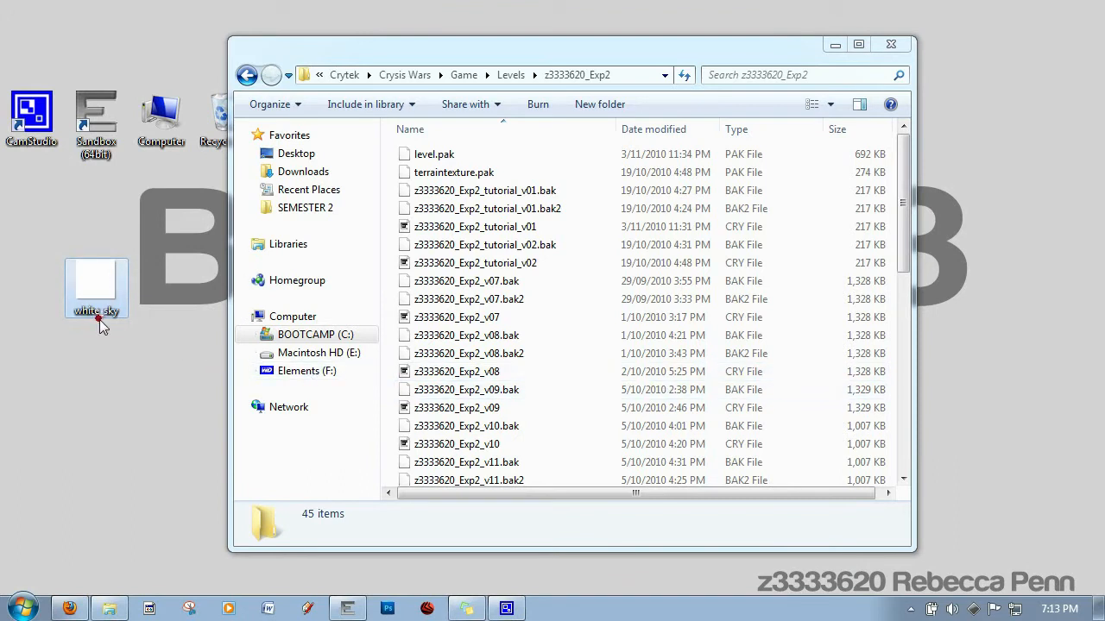
- Copy the white_sky TIFF from the Desktop into the open level folder under Crysis Wars\Game\Levels in Windows Explorer
left_click(491, 58)
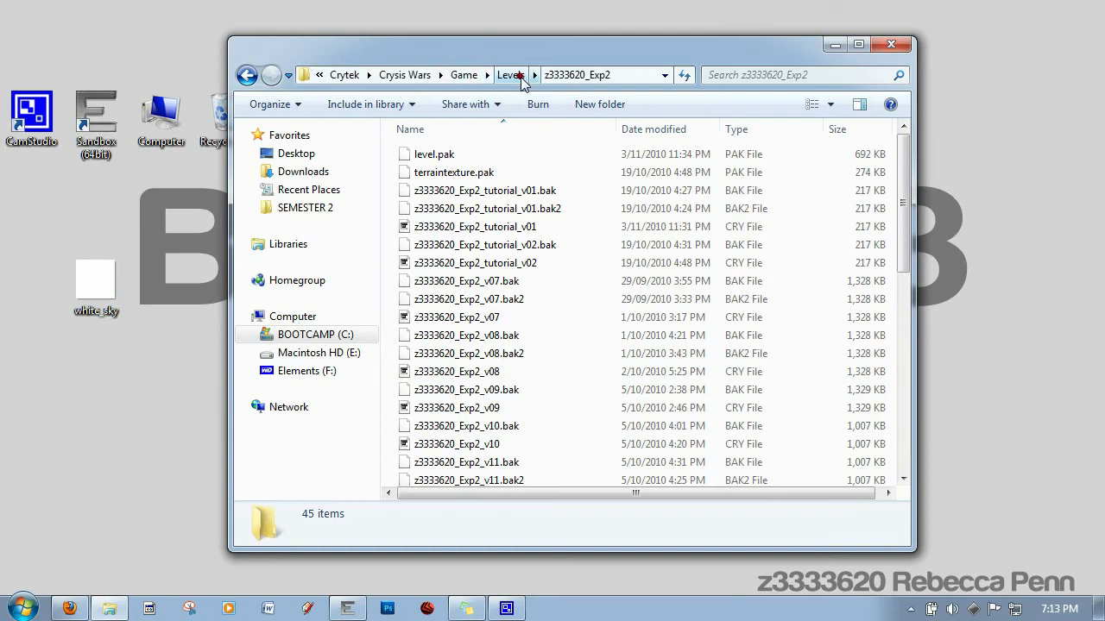
right_click(100, 292)
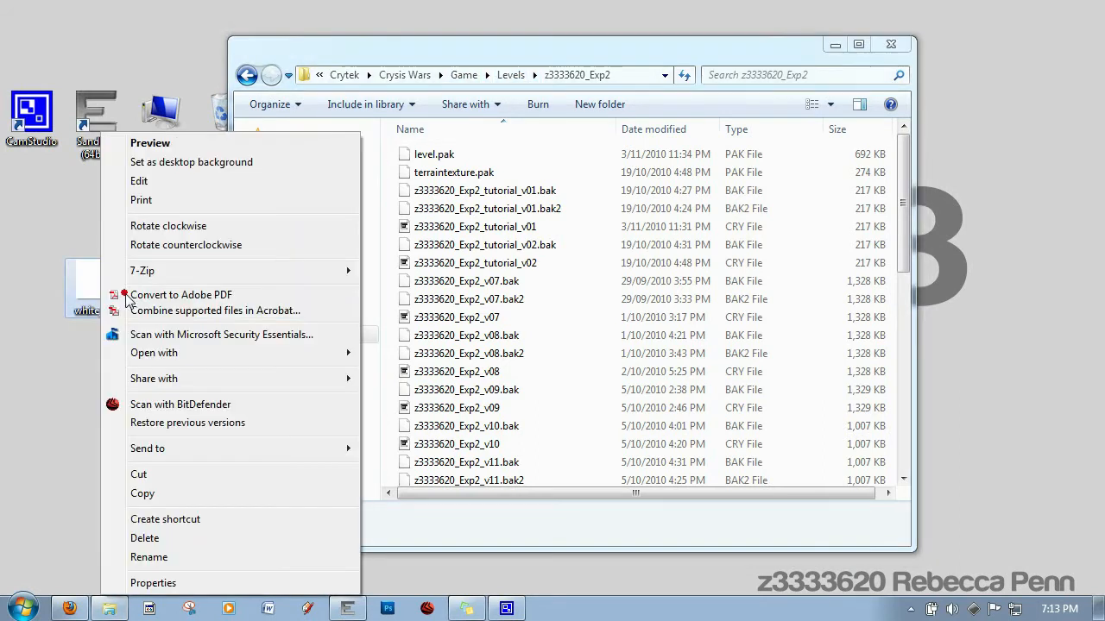
left_click(207, 494)
left_click(486, 151)
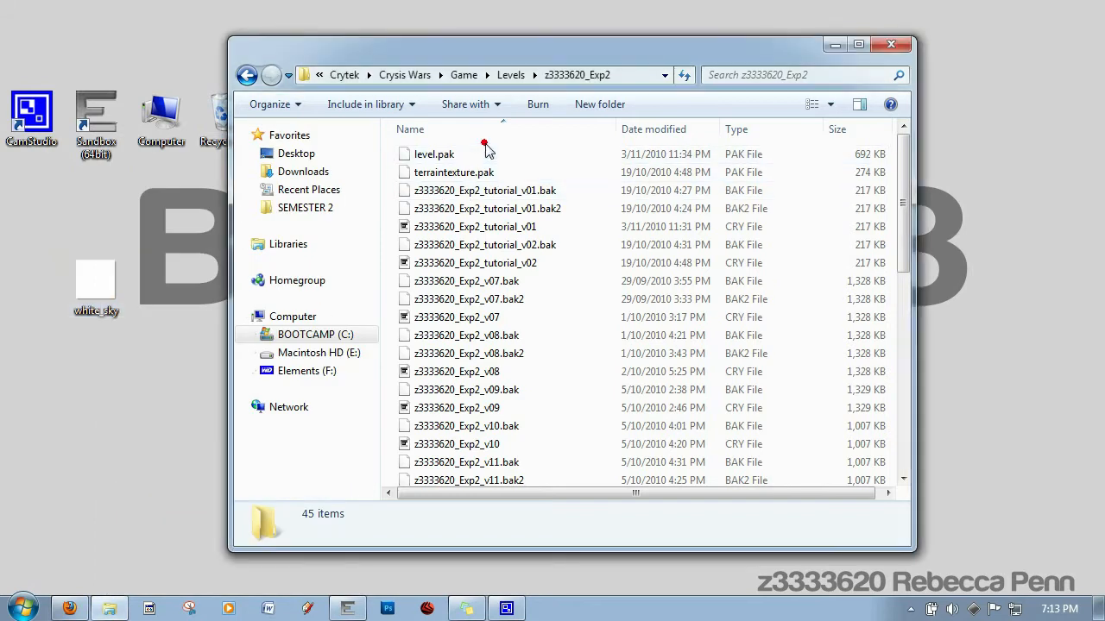
right_click(485, 146)
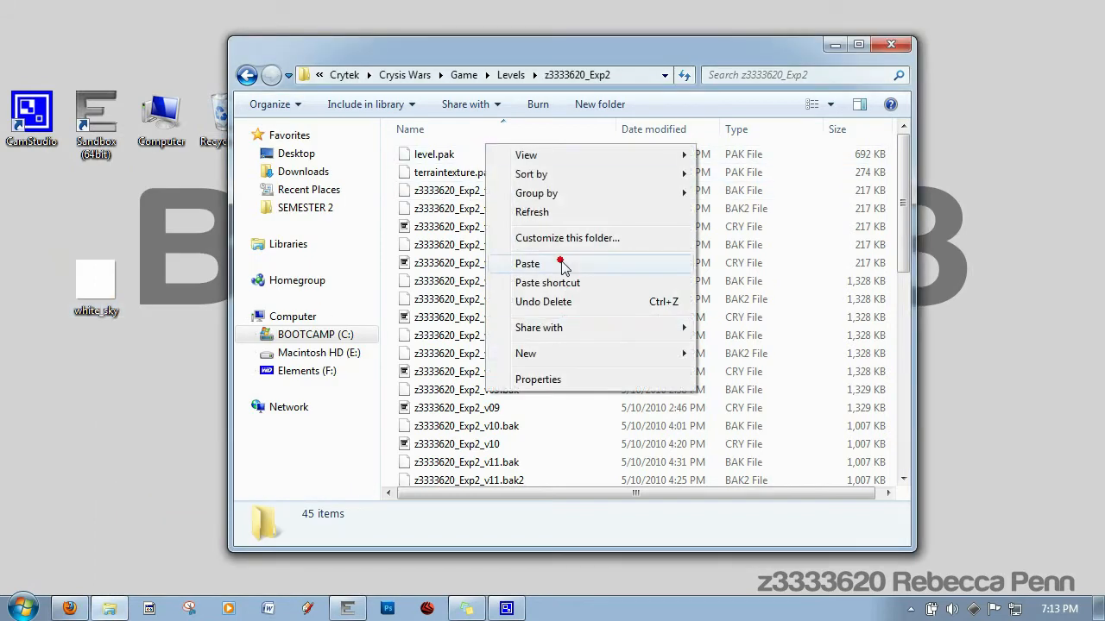
left_click(561, 263)
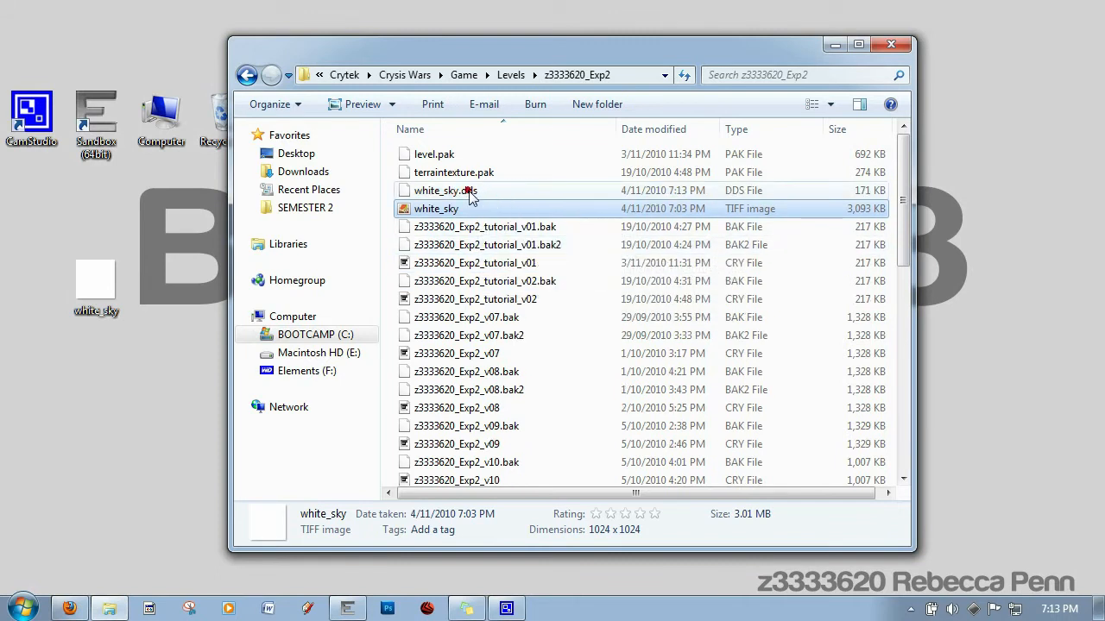
- Copy the white_sky.dds file from the level folder to the clipboard
left_click(514, 191)
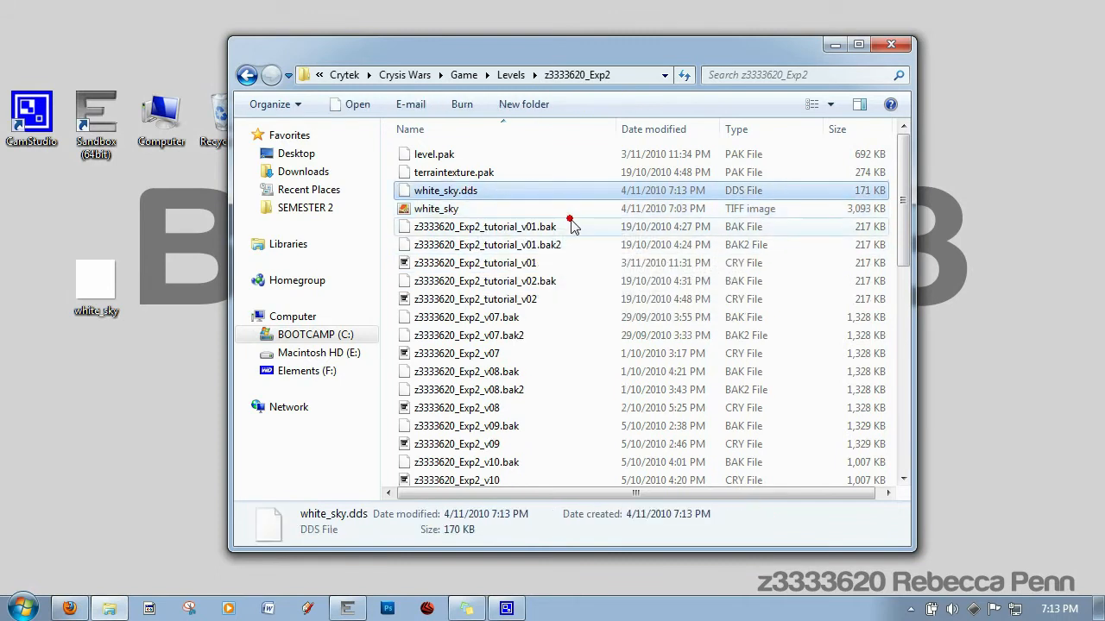
right_click(460, 191)
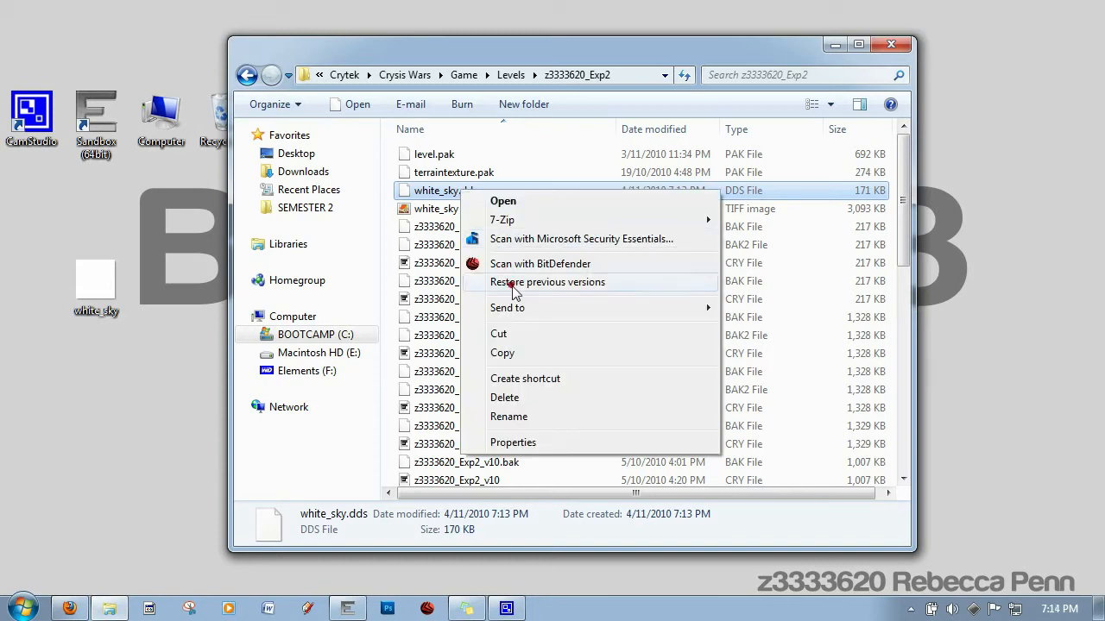
left_click(518, 354)
- Create a folder named Skys inside Crysis Wars\Mods\BENV2423\Game\Textures
key("alt+Left")
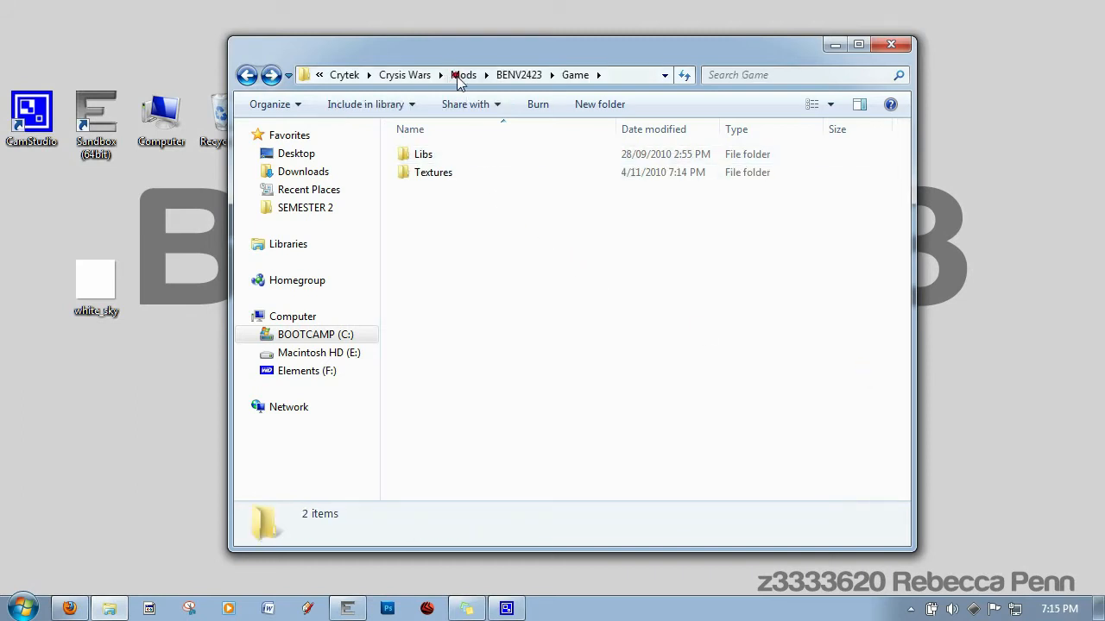
double_click(442, 173)
right_click(442, 172)
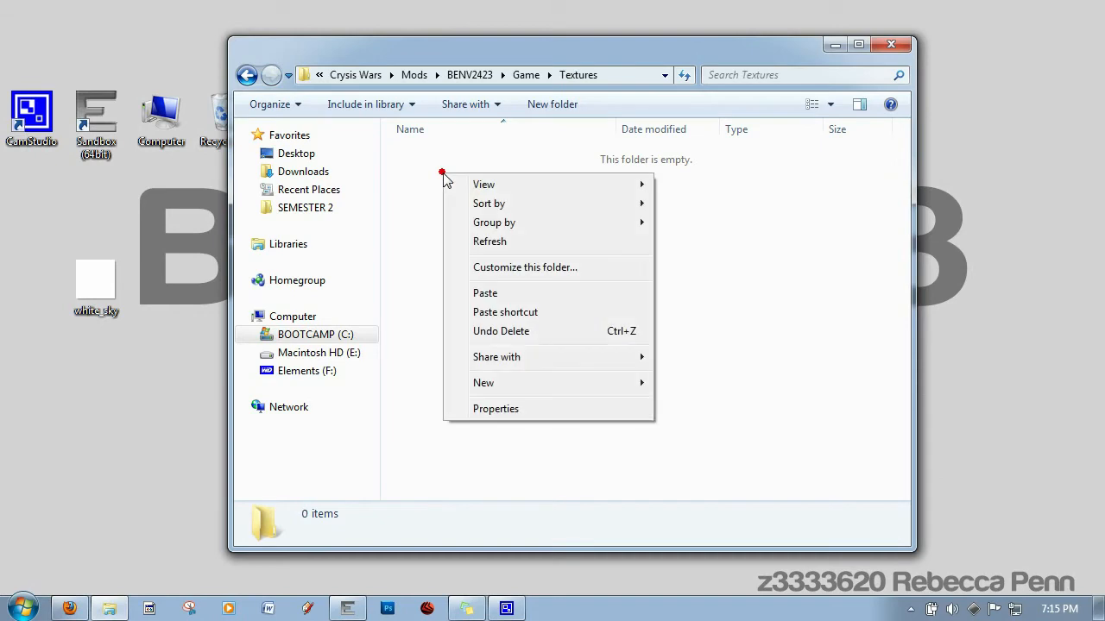
mouse_move(498, 385)
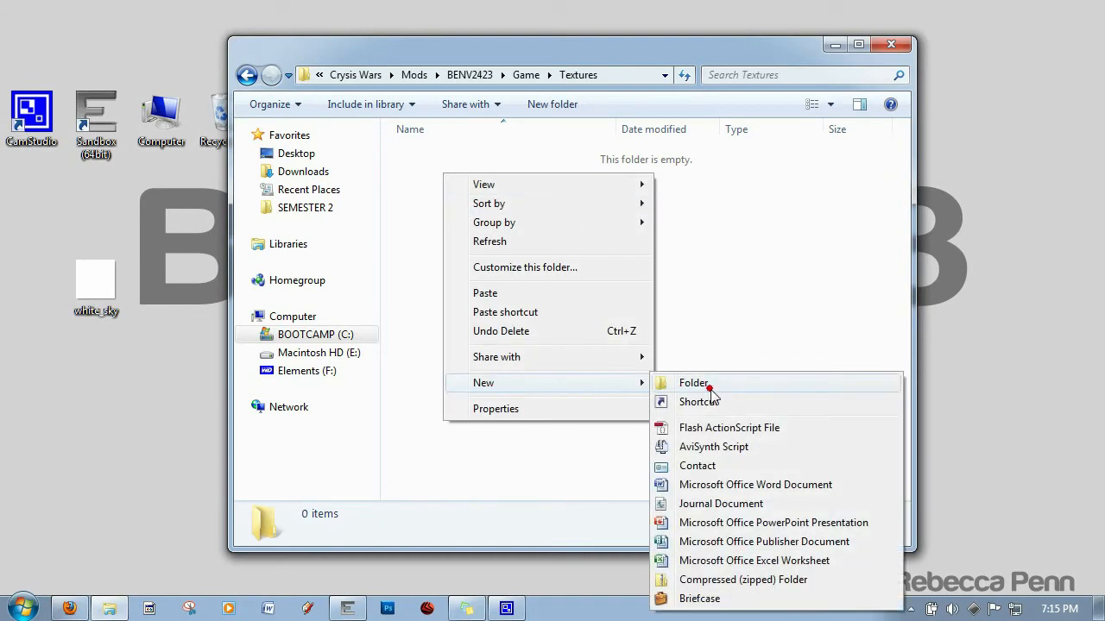
left_click(706, 382)
type("Skys")
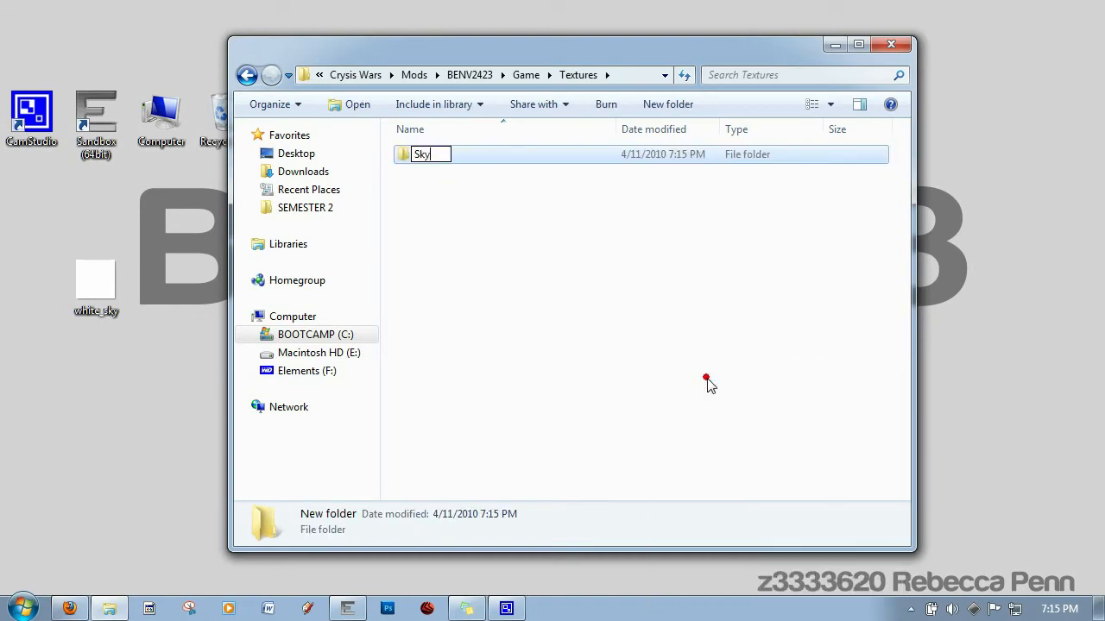
key("Return")
- Paste the copied white_sky.dds file into the new Skys folder
double_click(432, 155)
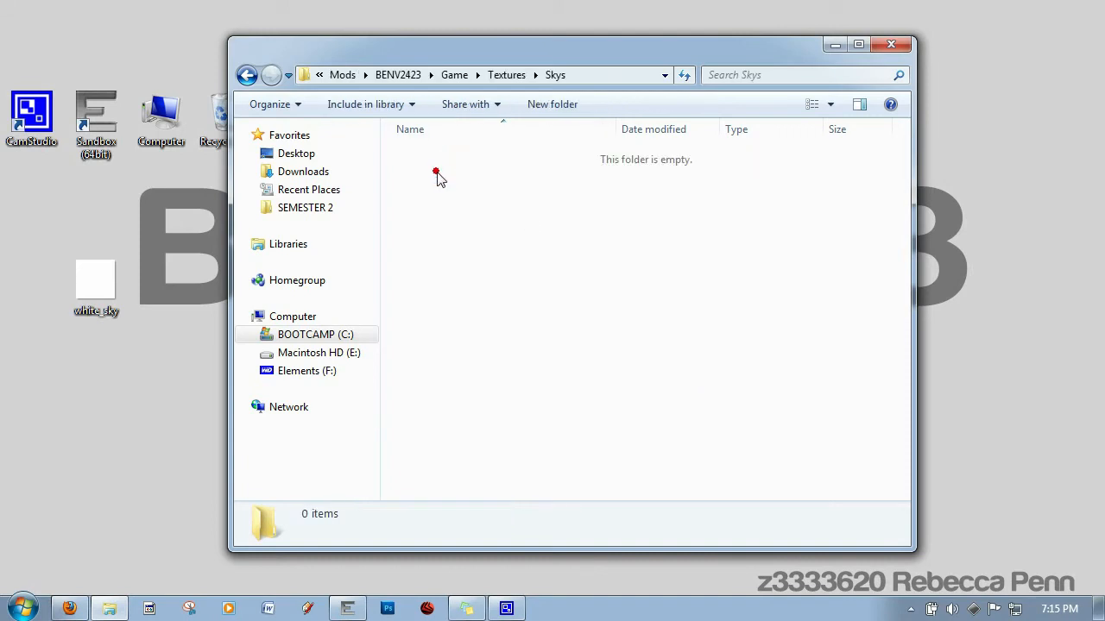
right_click(437, 174)
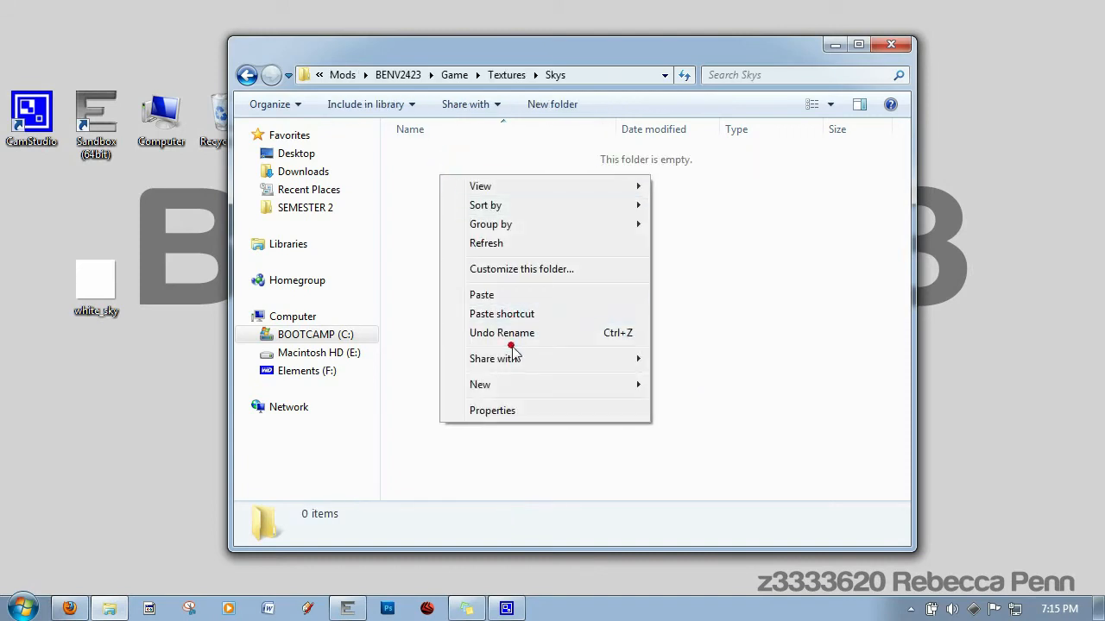
left_click(510, 294)
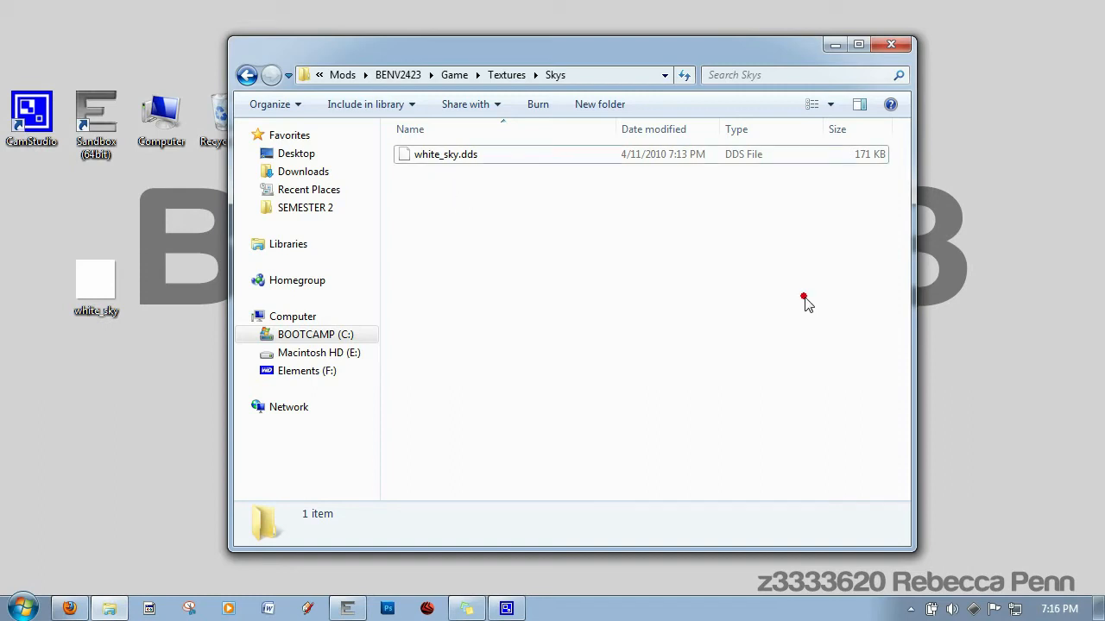
- Make two duplicates of white_sky.dds inside the Skys folder
left_click(458, 159)
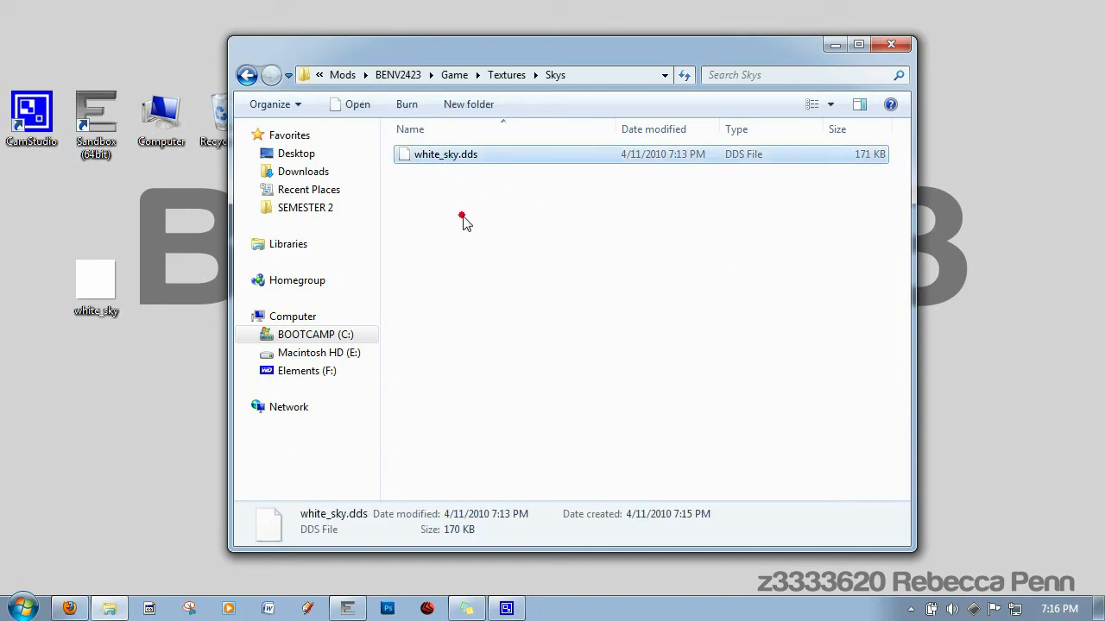
right_click(455, 153)
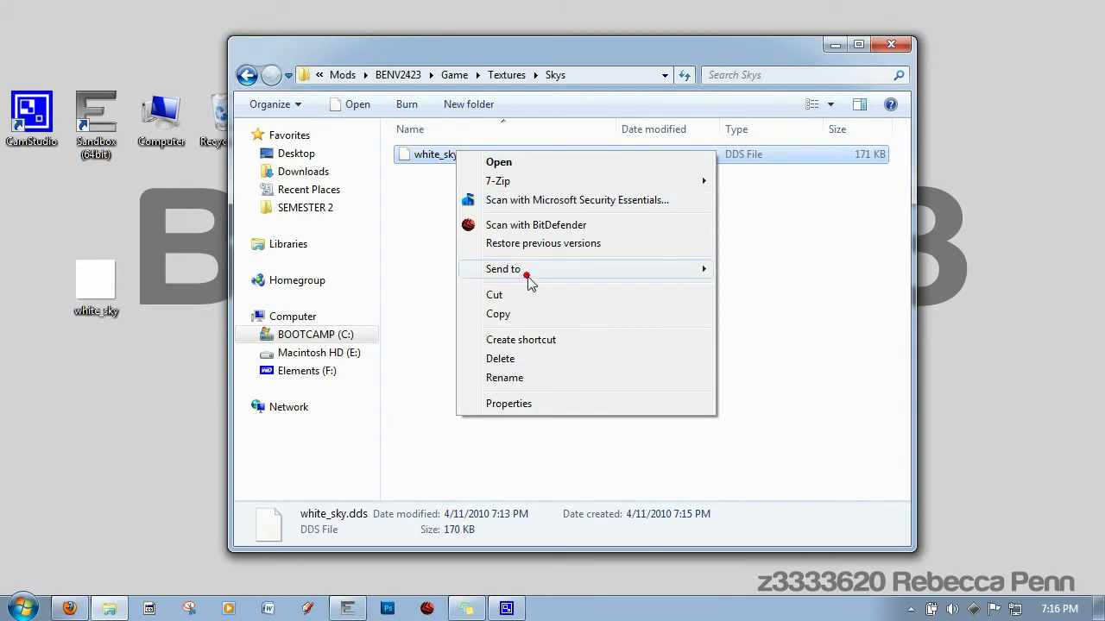
left_click(523, 314)
right_click(453, 251)
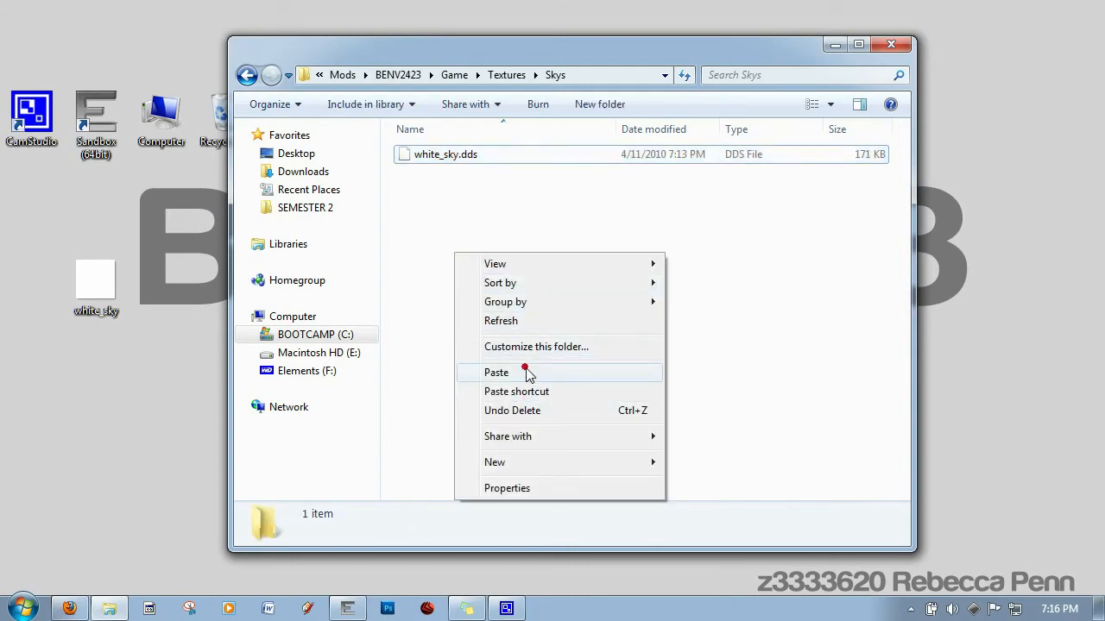
left_click(528, 372)
right_click(433, 222)
left_click(483, 339)
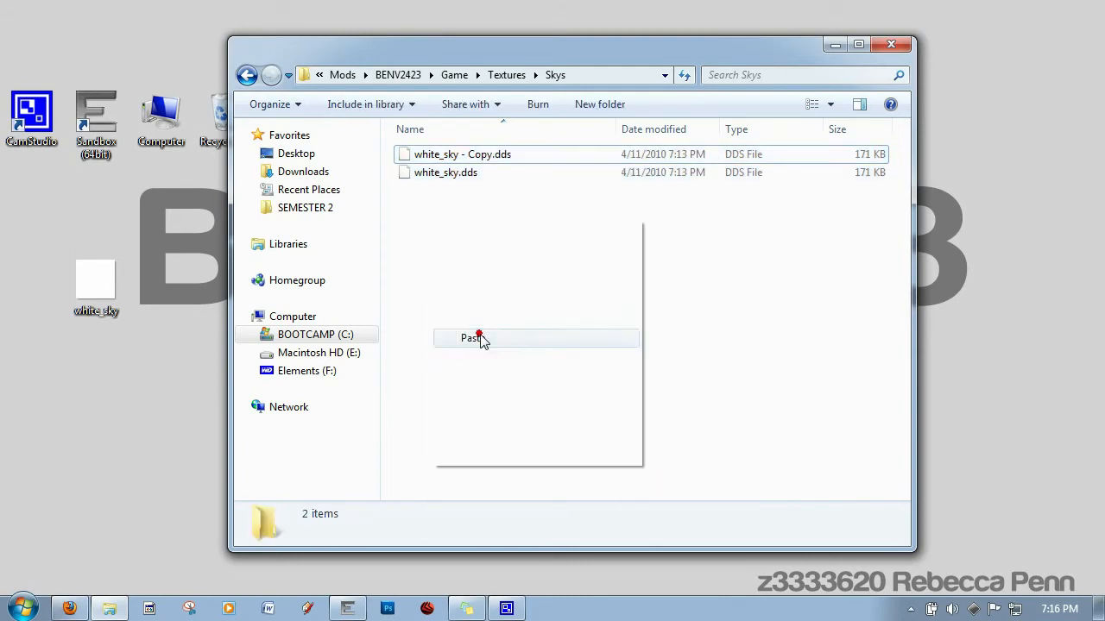
left_click(552, 293)
- Rename the file "white_sky - Copy (2).dds" as box_12.dds
left_click(458, 155)
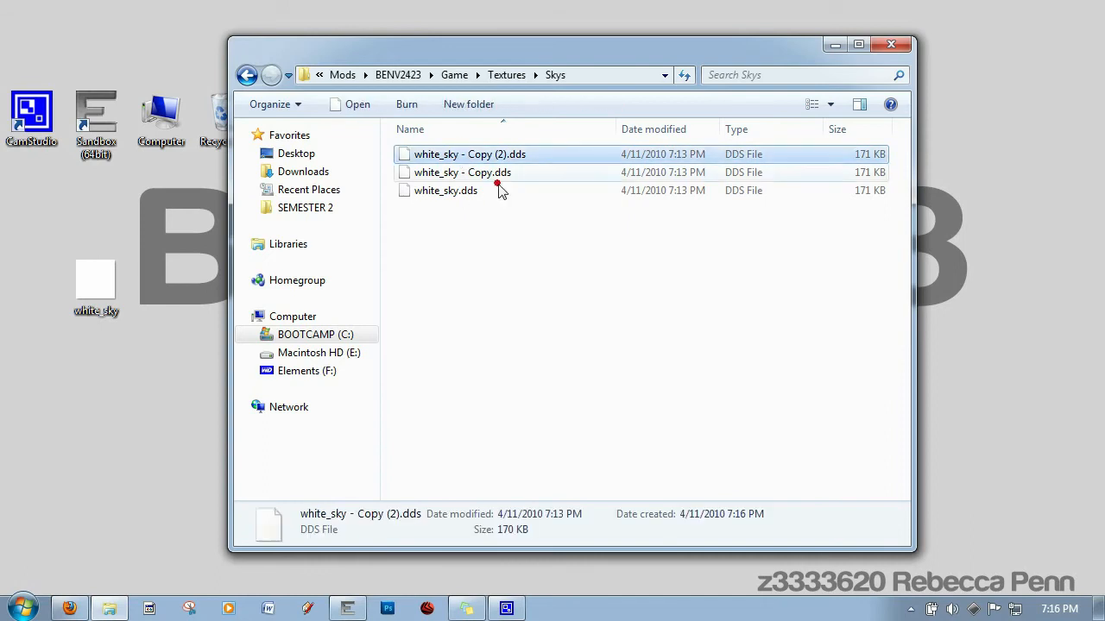
right_click(474, 159)
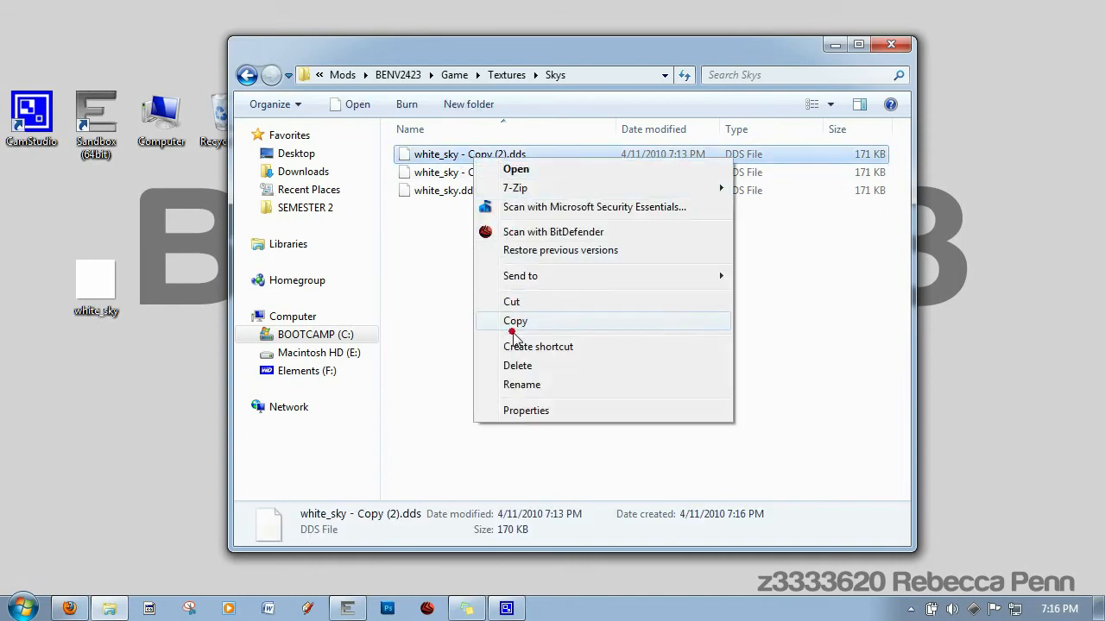
left_click(553, 386)
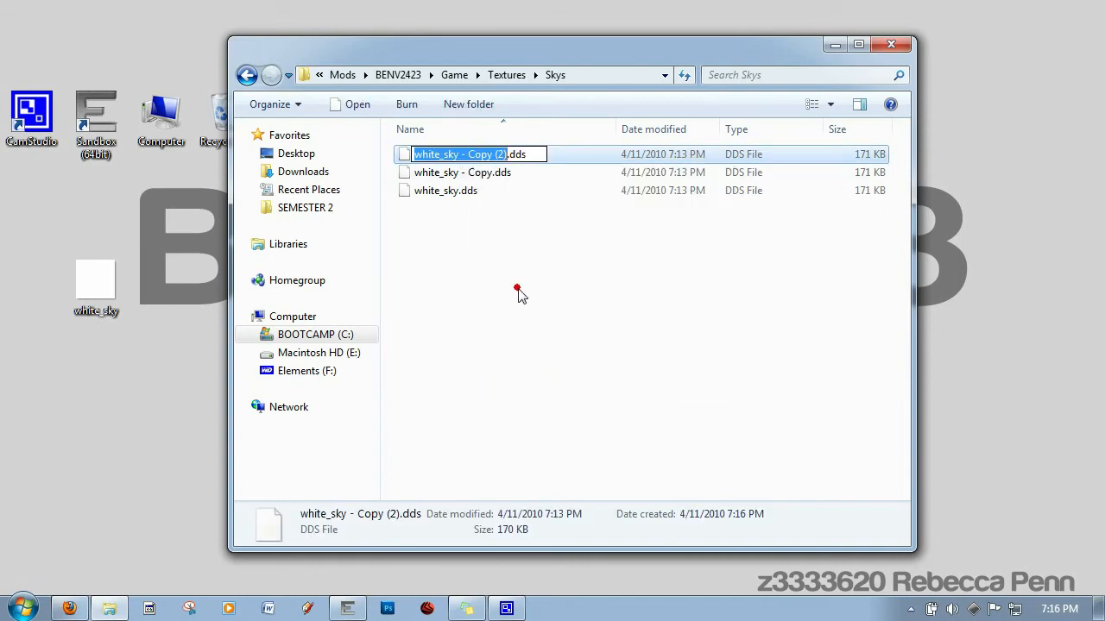
type("box_12")
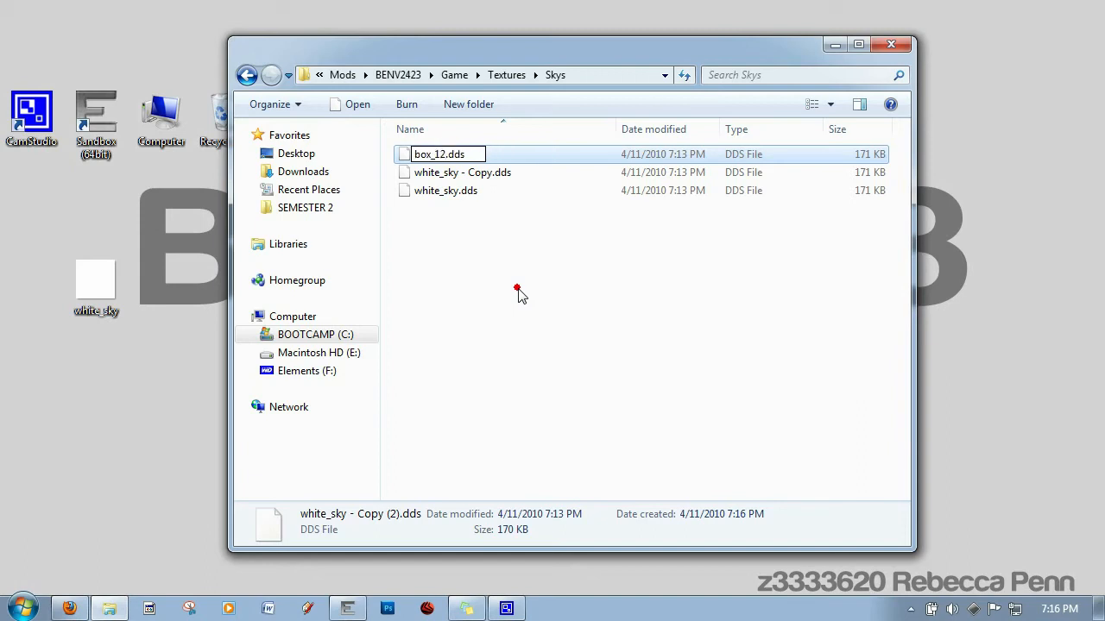
key("Return")
- Rename the file "white_sky - Copy.dds" as box_5.dds
right_click(455, 173)
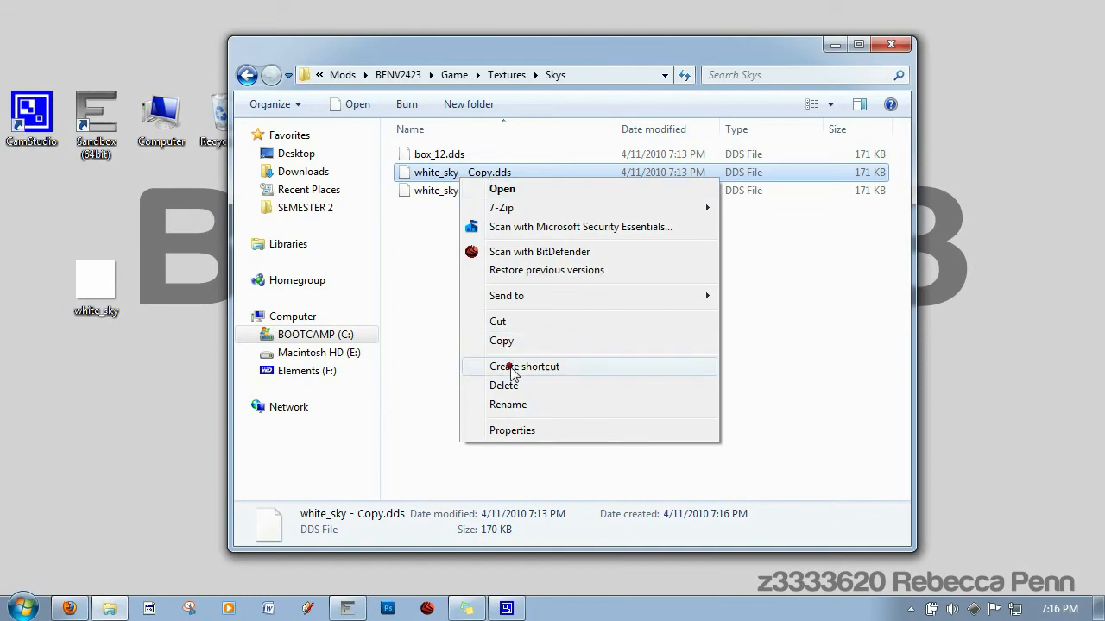
left_click(514, 404)
type("box")
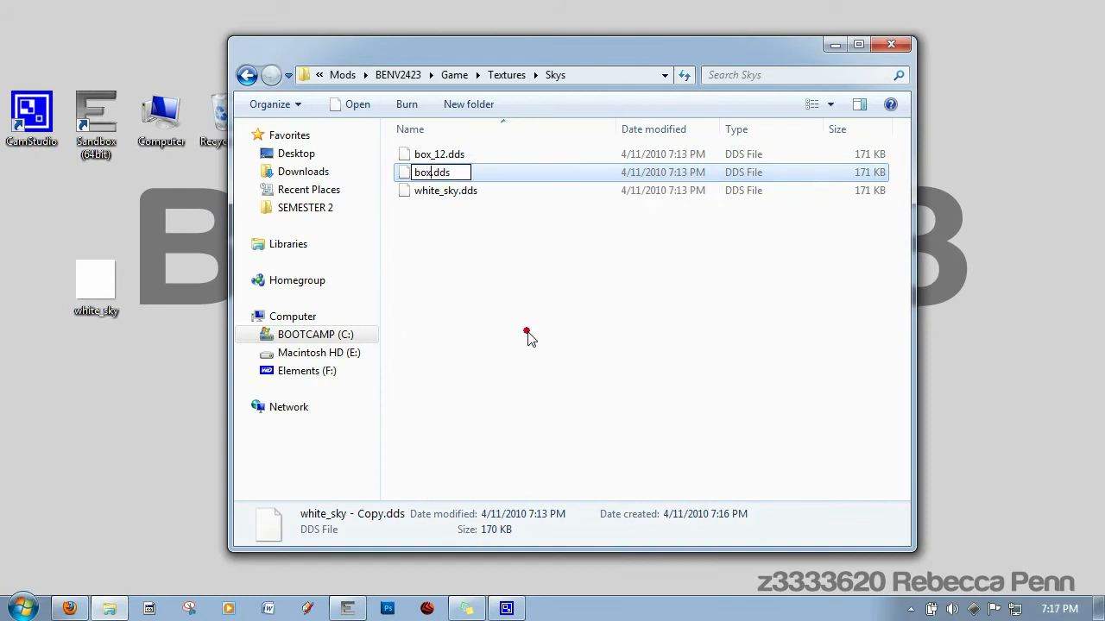
type("_5")
key("Return")
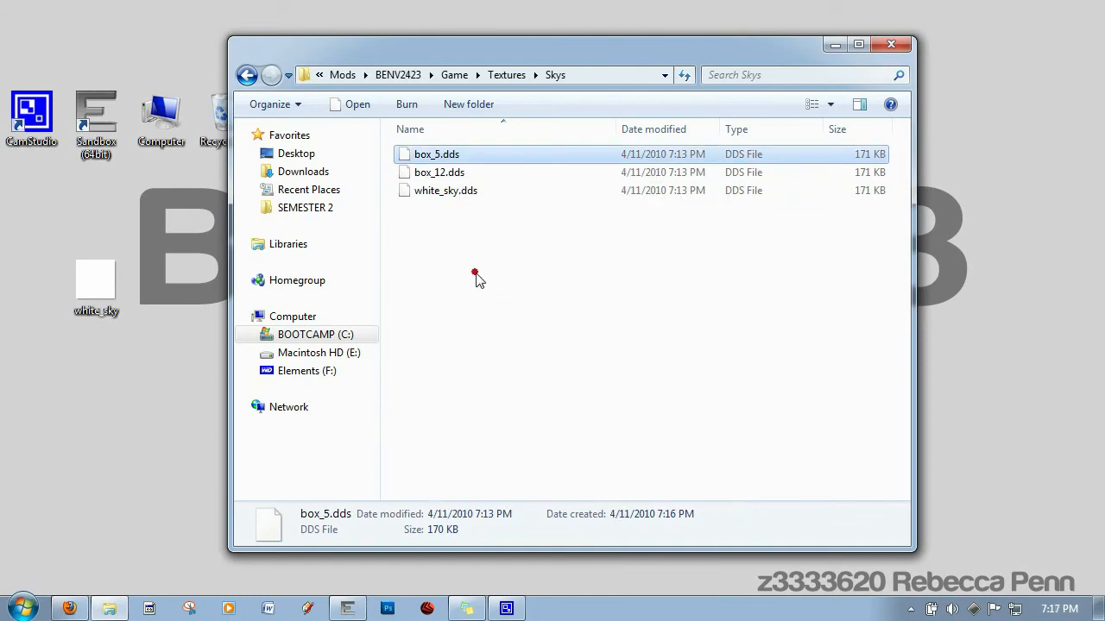
- Rename the original white_sky.dds file as box_34.dds
right_click(446, 193)
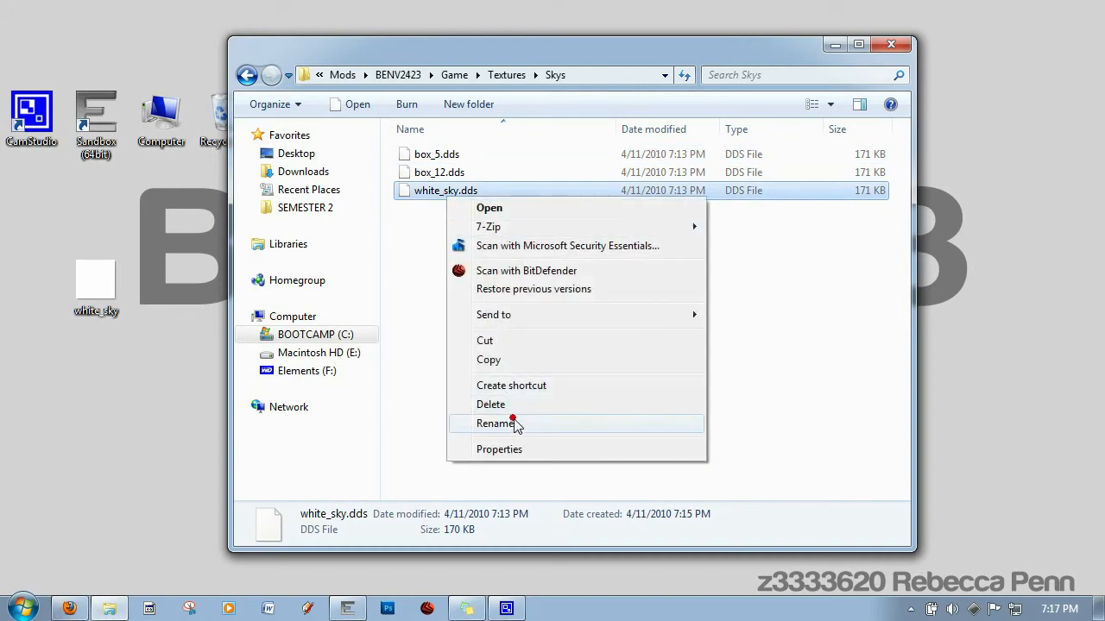
left_click(514, 423)
type("box_")
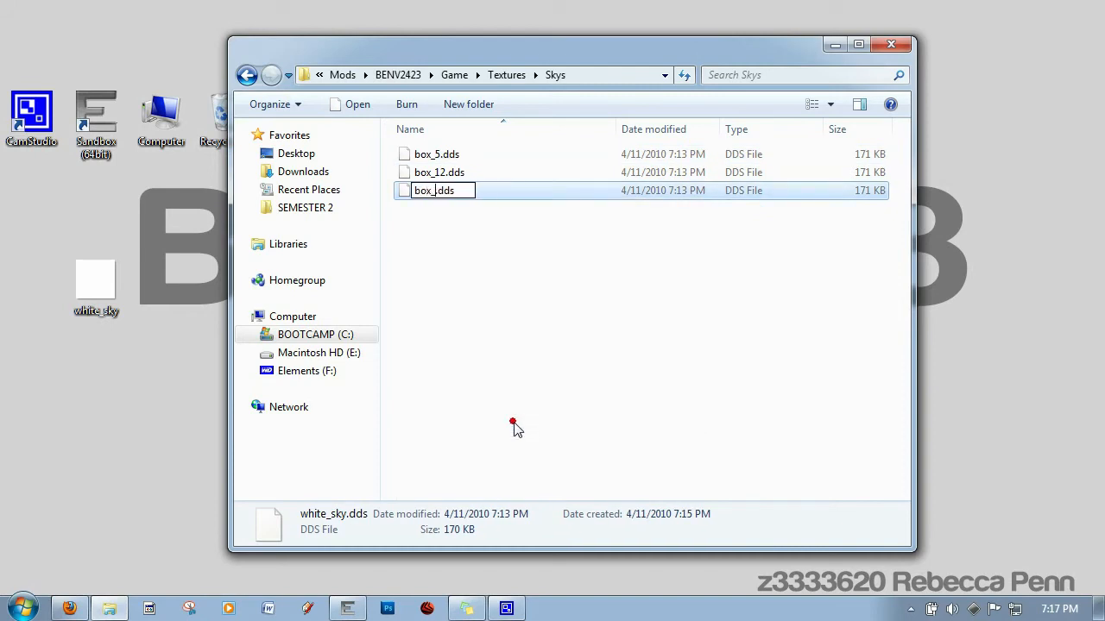
type("34")
key("Return")
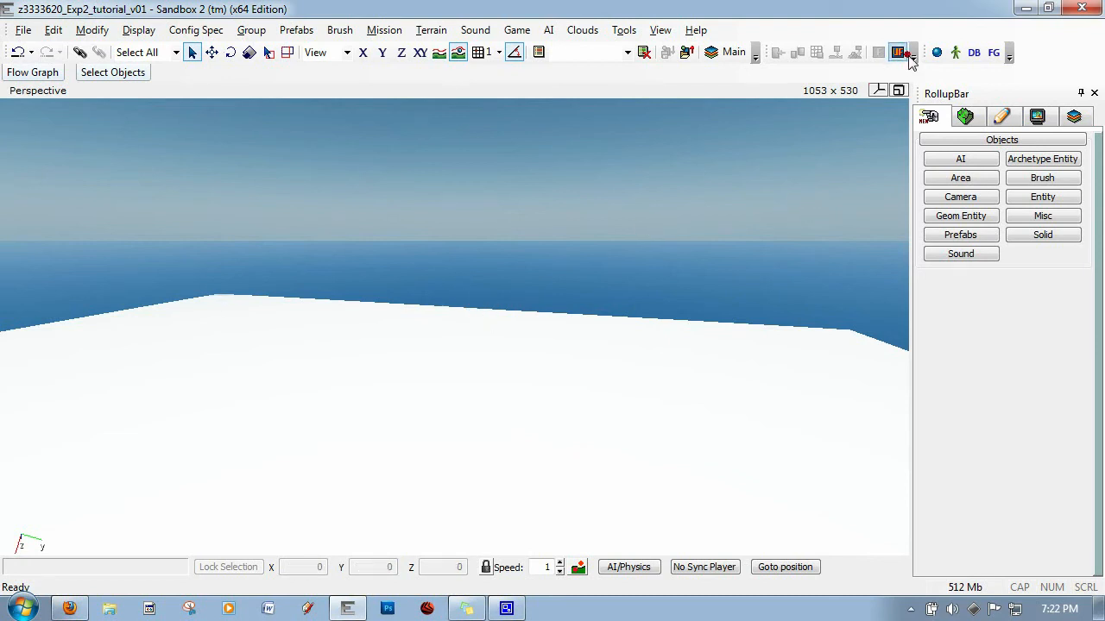
- In Sandbox 2, open the Material Editor, list All Materials, and select the day2 material in the Materials/Sky folder
left_click(937, 53)
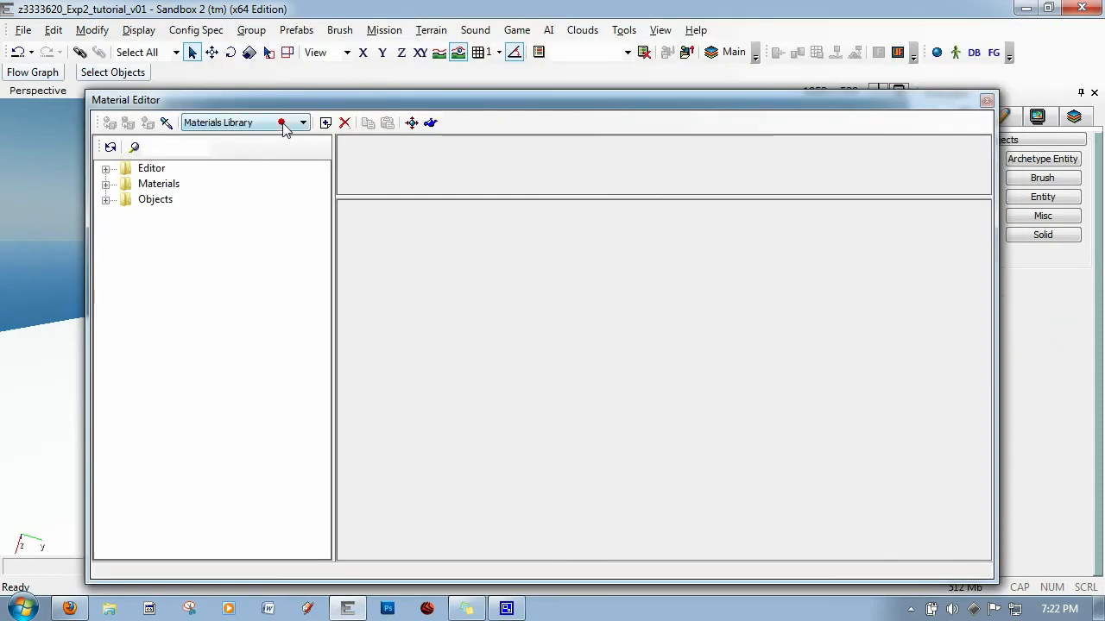
left_click(281, 122)
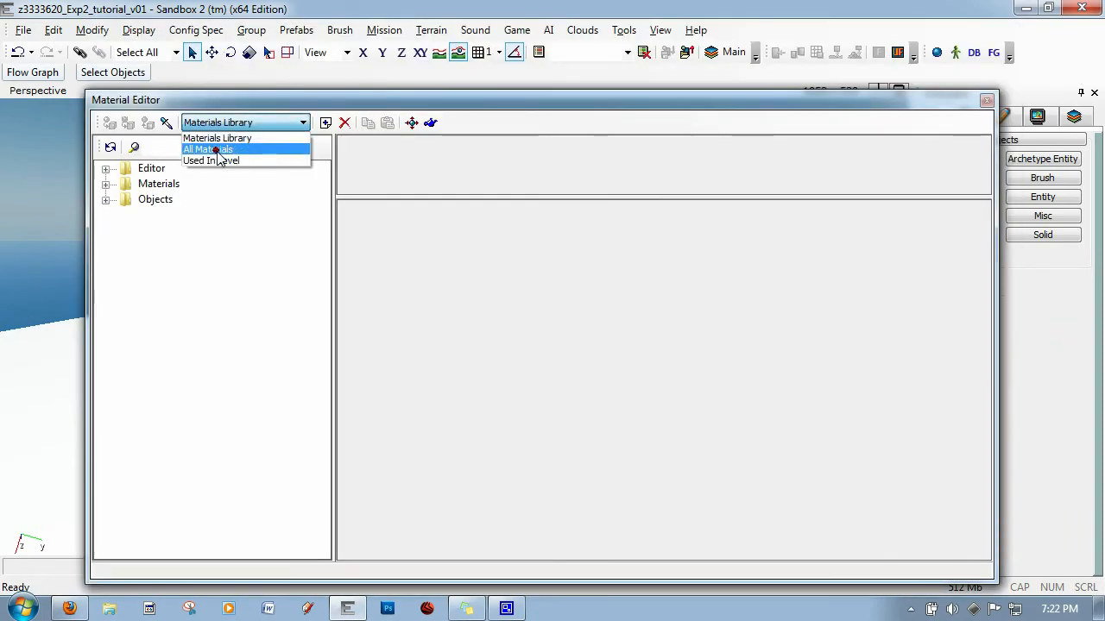
left_click(216, 150)
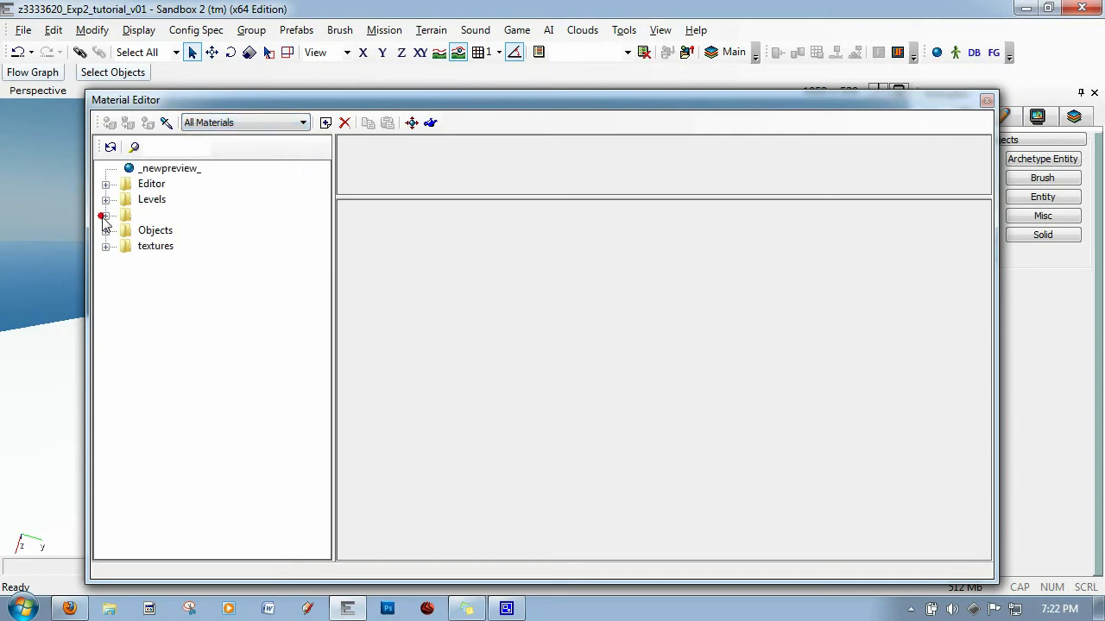
left_click(106, 215)
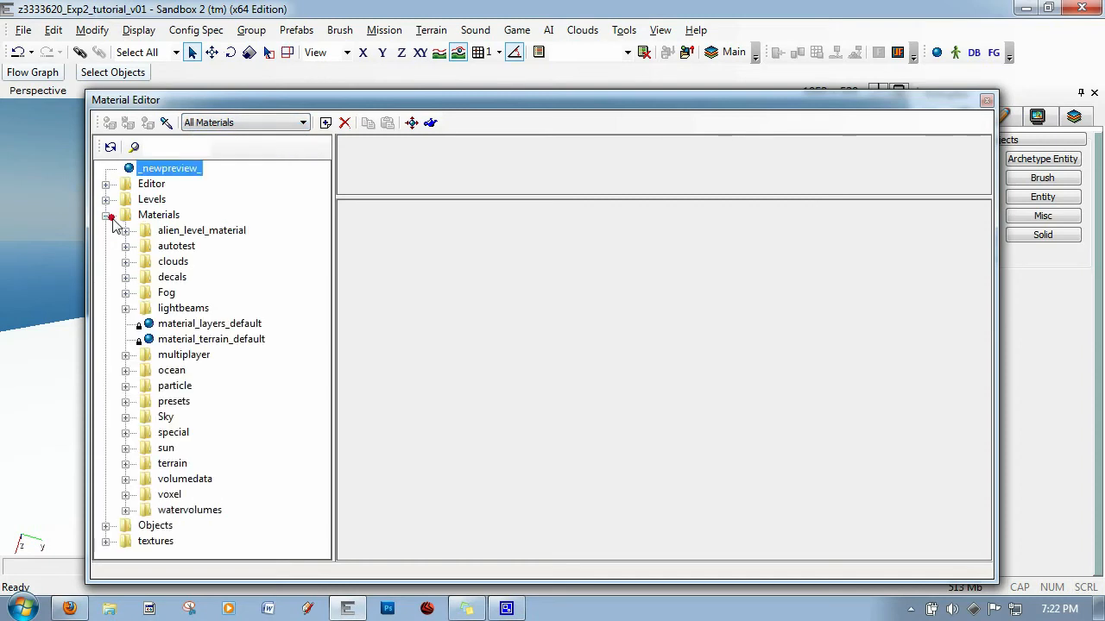
left_click(125, 417)
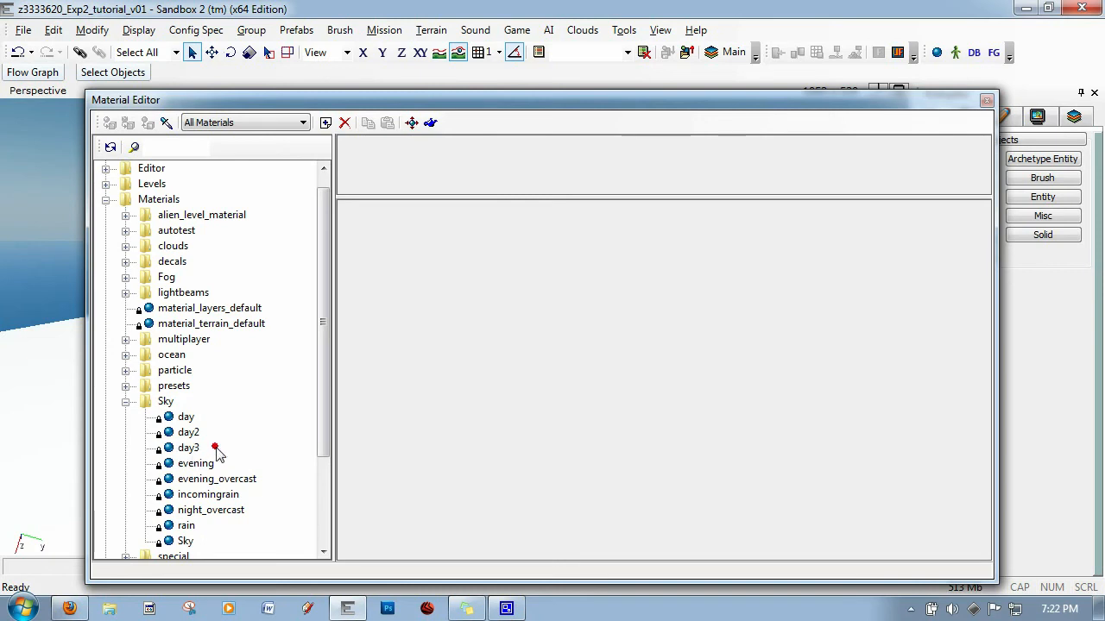
left_click(188, 432)
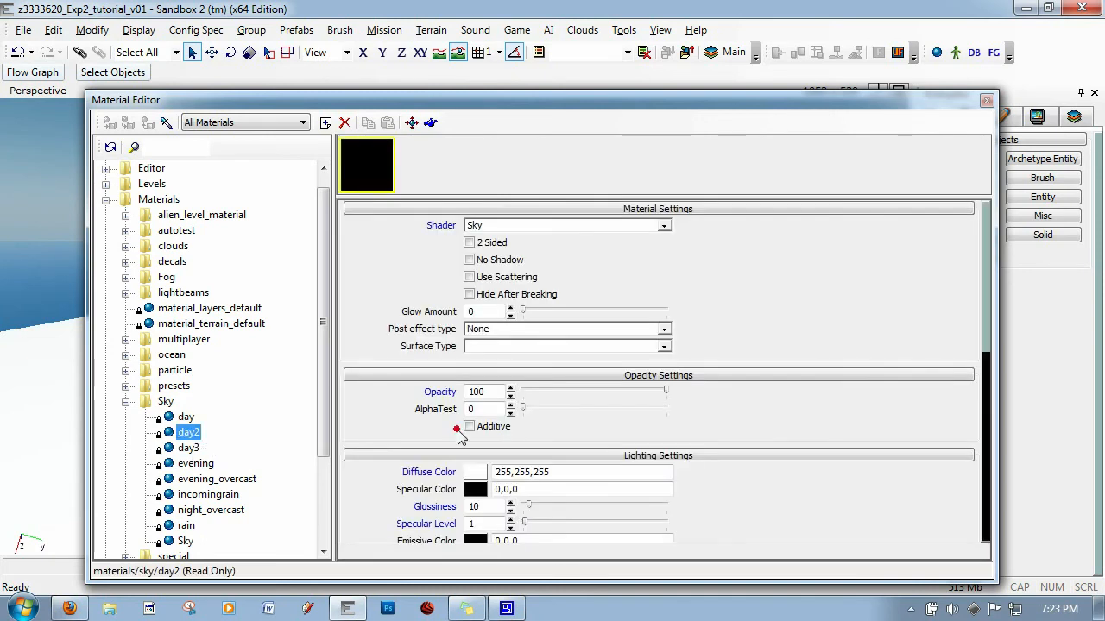
- Try to assign box_12.dds from Mods/BENV2423/Game/Textures/Skys as the day2 material's Diffuse texture map, and close the Material Editor
left_click_drag(976, 280, 981, 374)
mouse_move(654, 361)
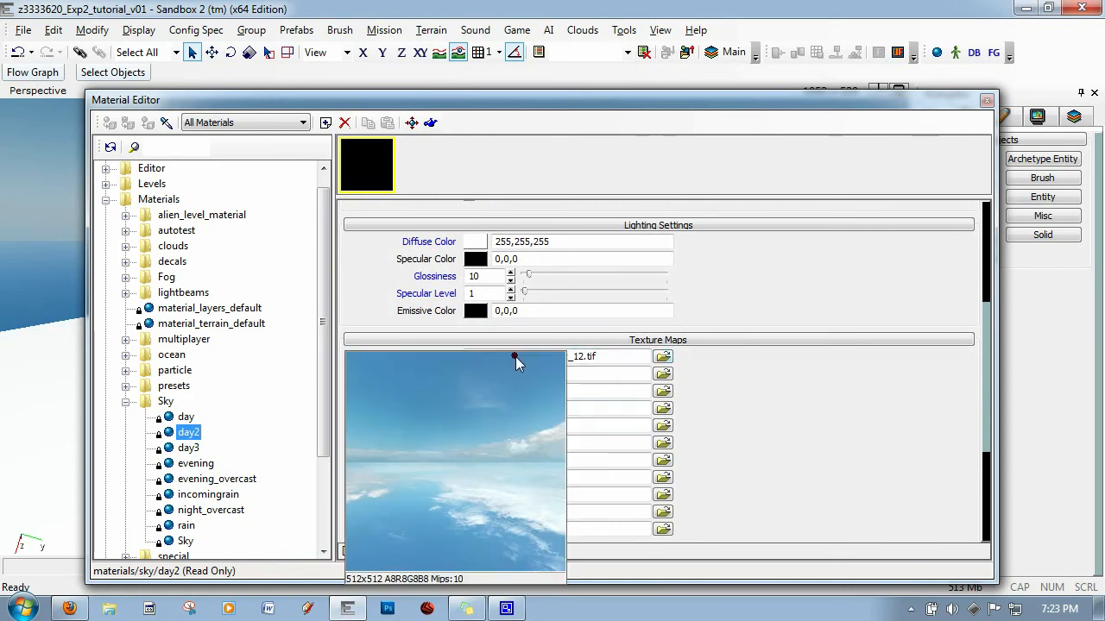
left_click(663, 356)
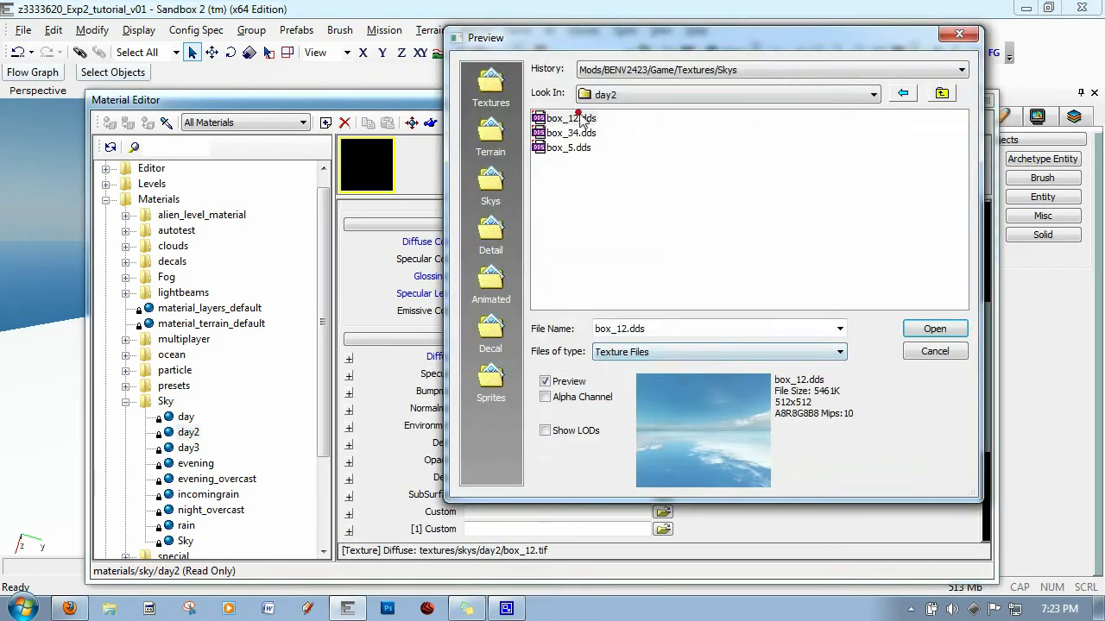
left_click(664, 69)
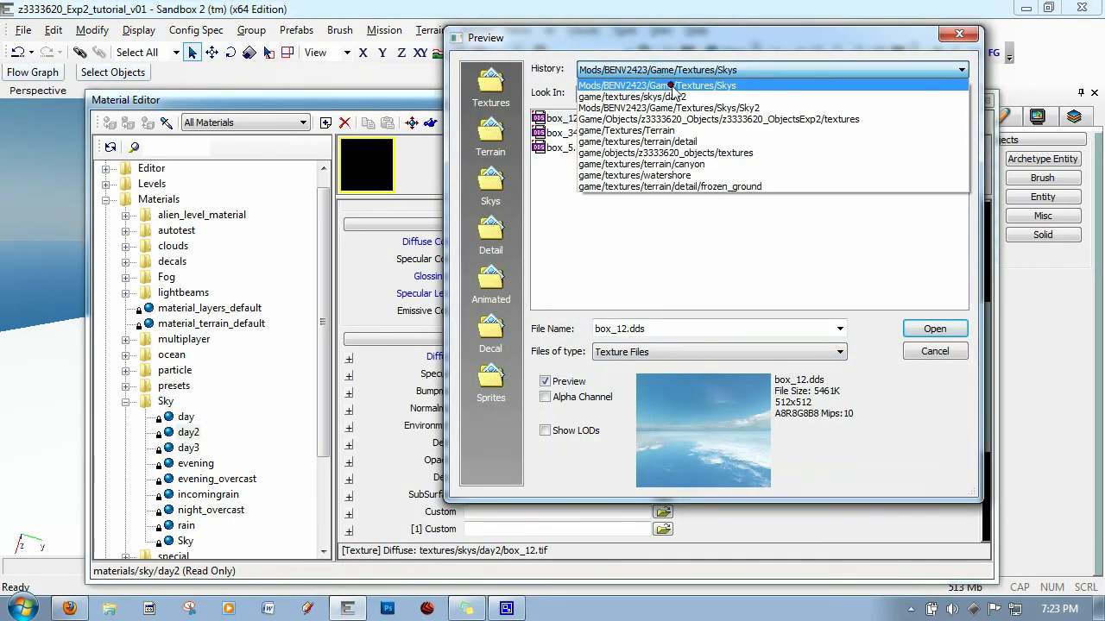
left_click(738, 88)
left_click(572, 119)
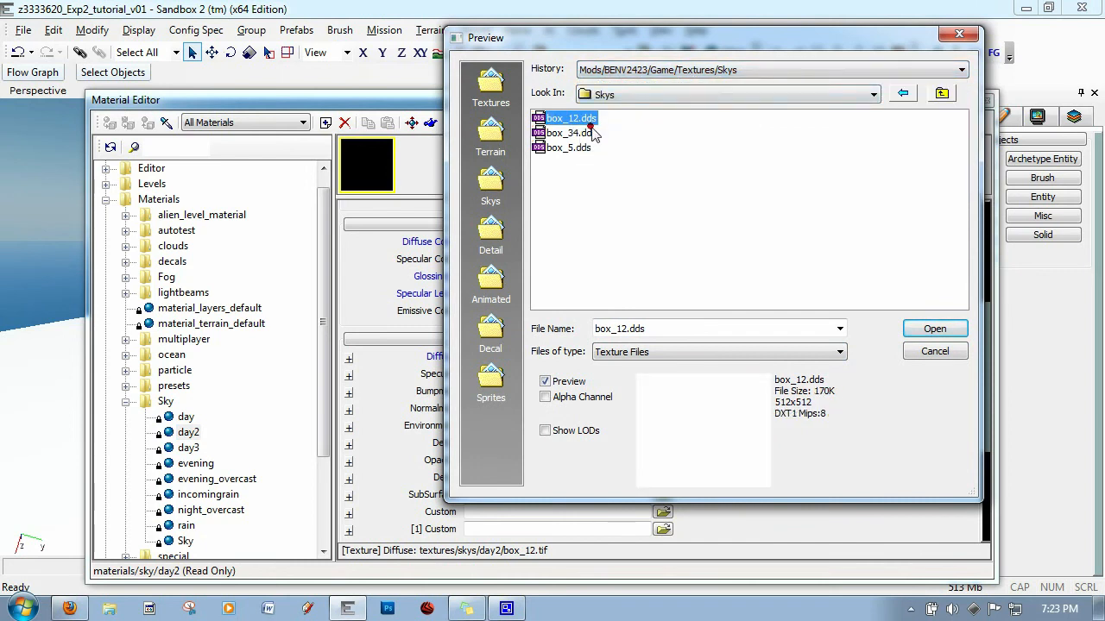
double_click(570, 119)
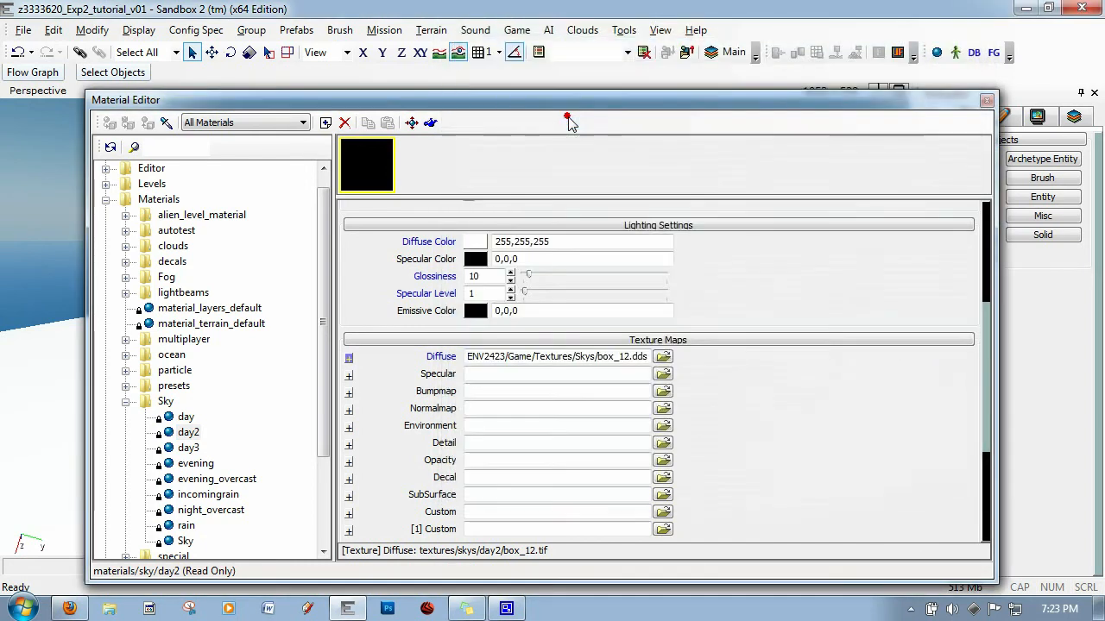
mouse_move(443, 361)
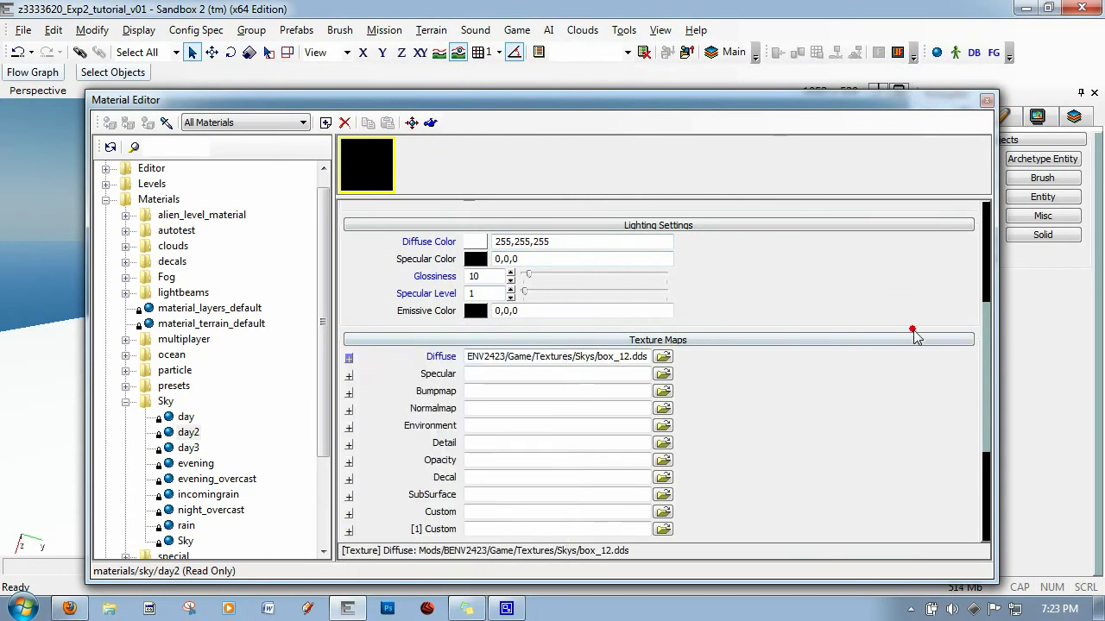
left_click(986, 100)
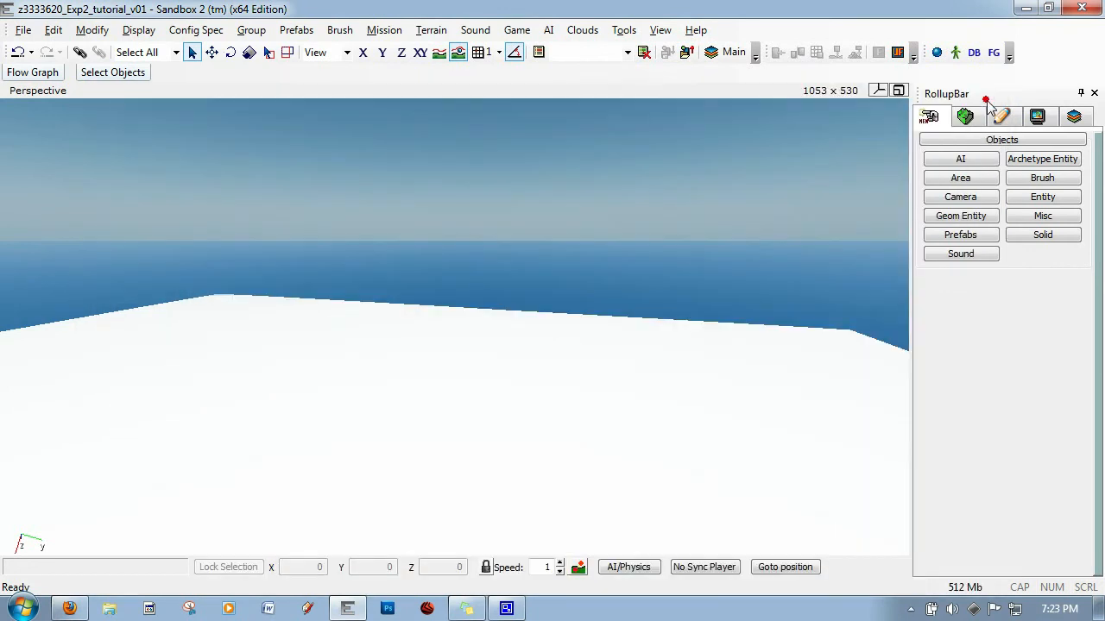
- Open the SkyBox material from the terrain Environment settings in the Material Editor
left_click(965, 118)
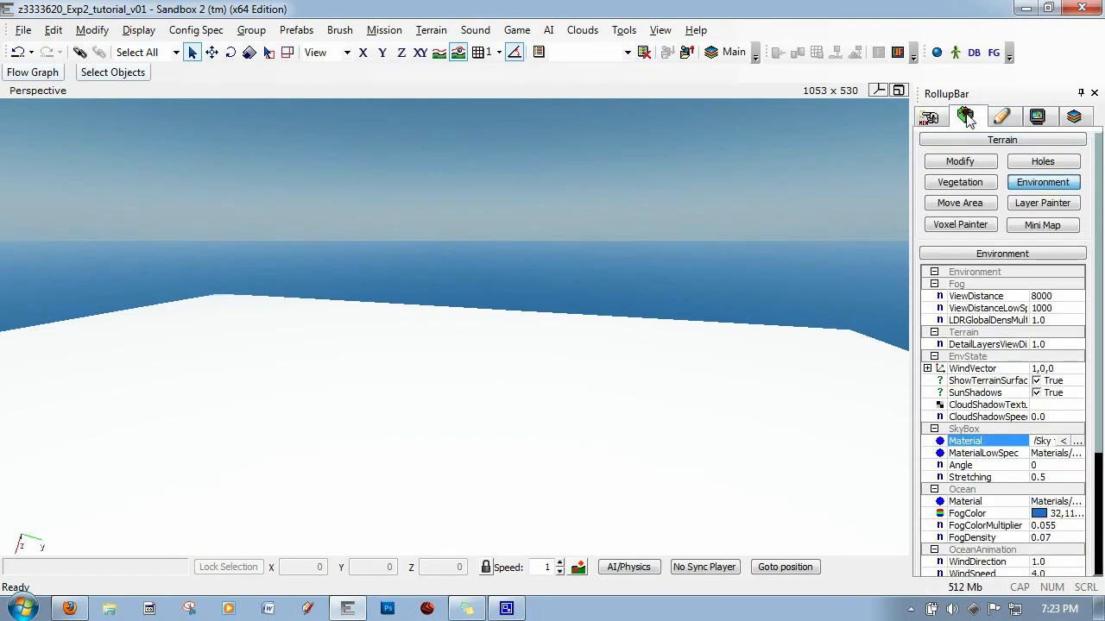
left_click(1054, 184)
left_click(1054, 184)
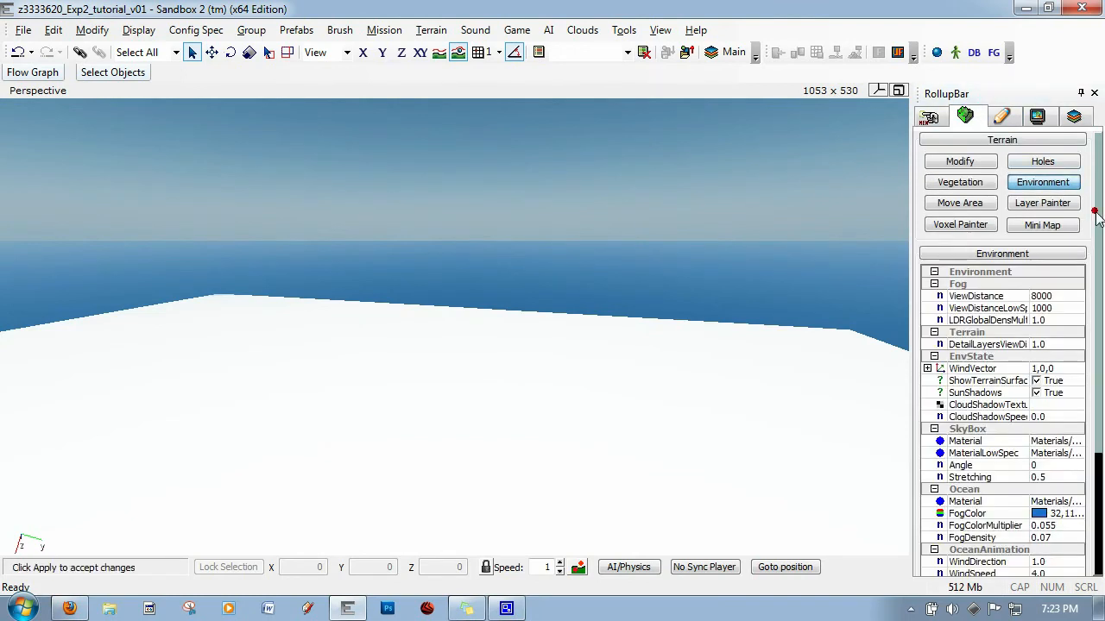
left_click_drag(1096, 211, 1096, 311)
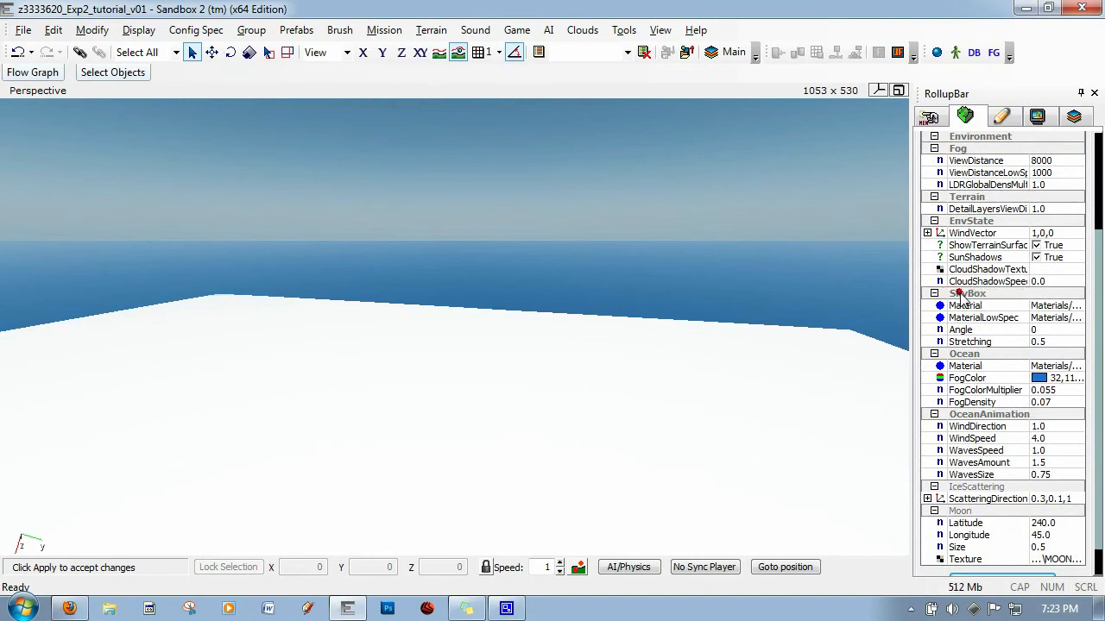
left_click(1079, 306)
left_click(1076, 305)
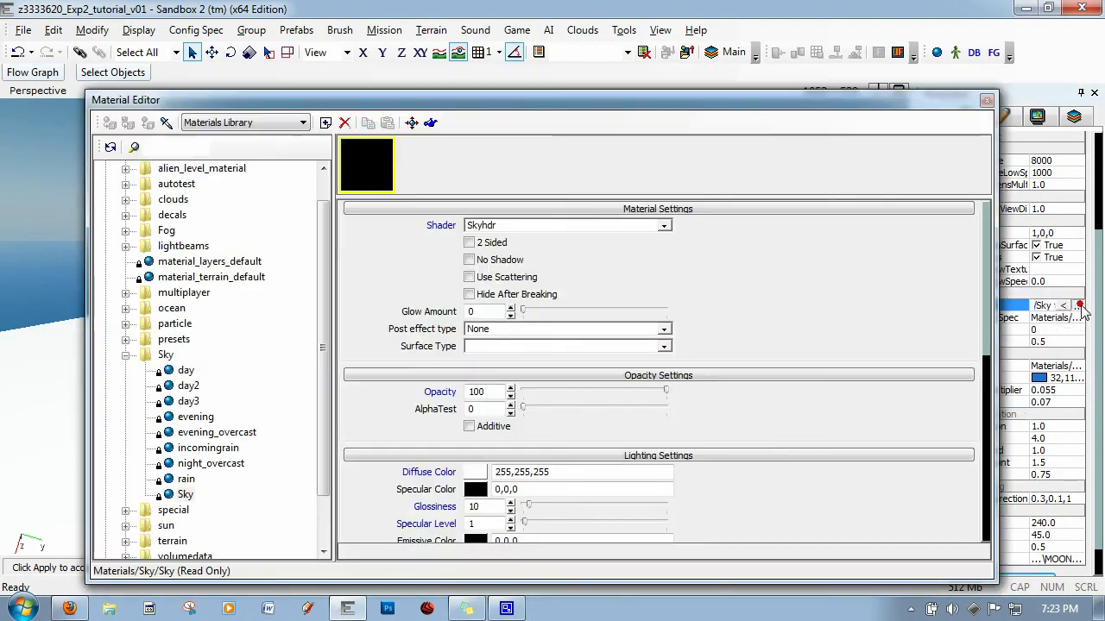
left_click_drag(652, 108, 638, 102)
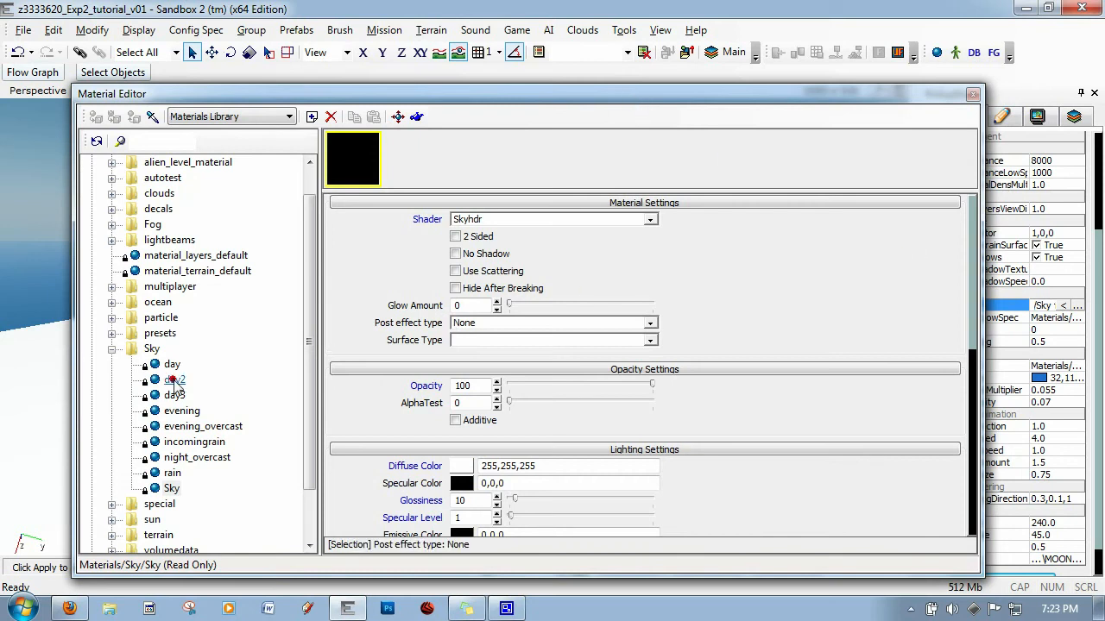
- Select the day2 material in the Sky folder and bring its texture maps into view
left_click(174, 380)
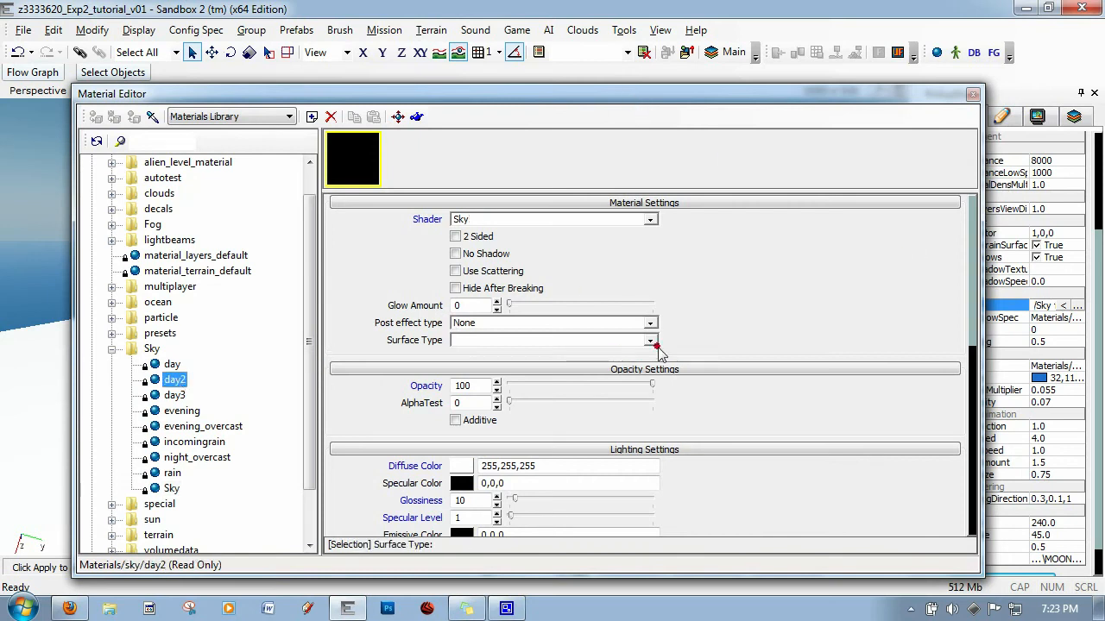
left_click_drag(971, 286, 956, 392)
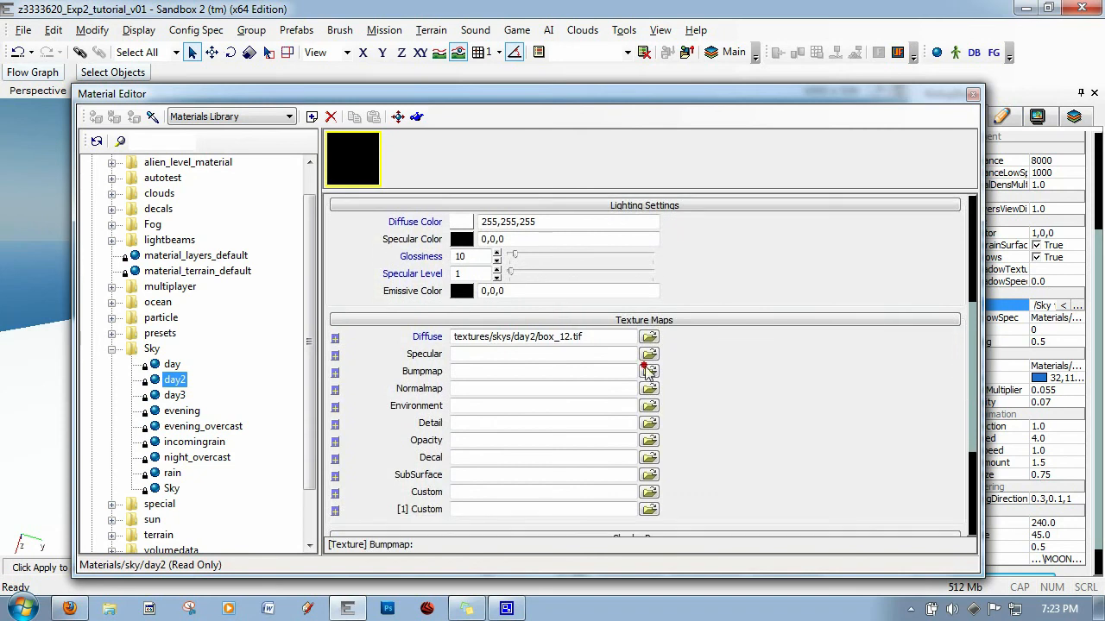
- Assign box_12.dds from textures/skys/day2 as the day2 material's Diffuse map and preview the texture
left_click(649, 337)
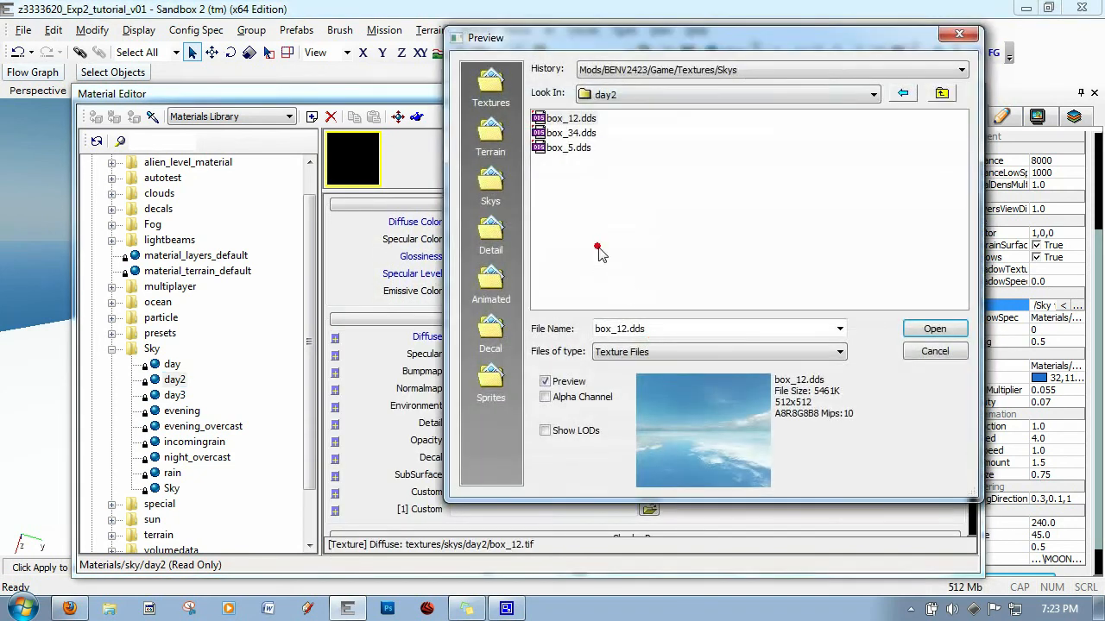
left_click(580, 119)
double_click(581, 119)
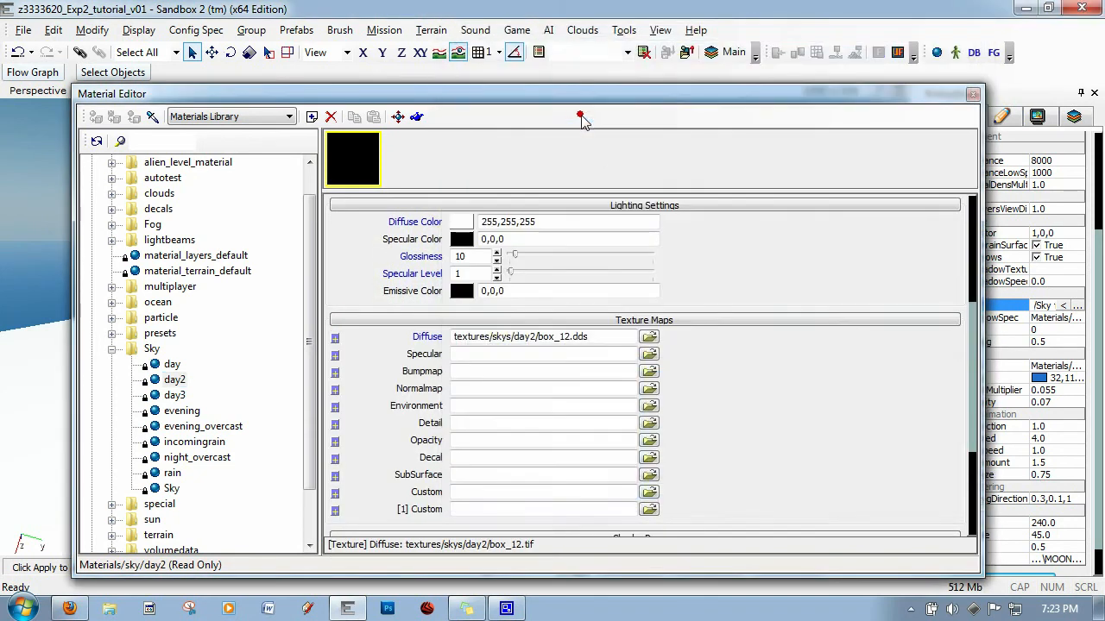
mouse_move(416, 338)
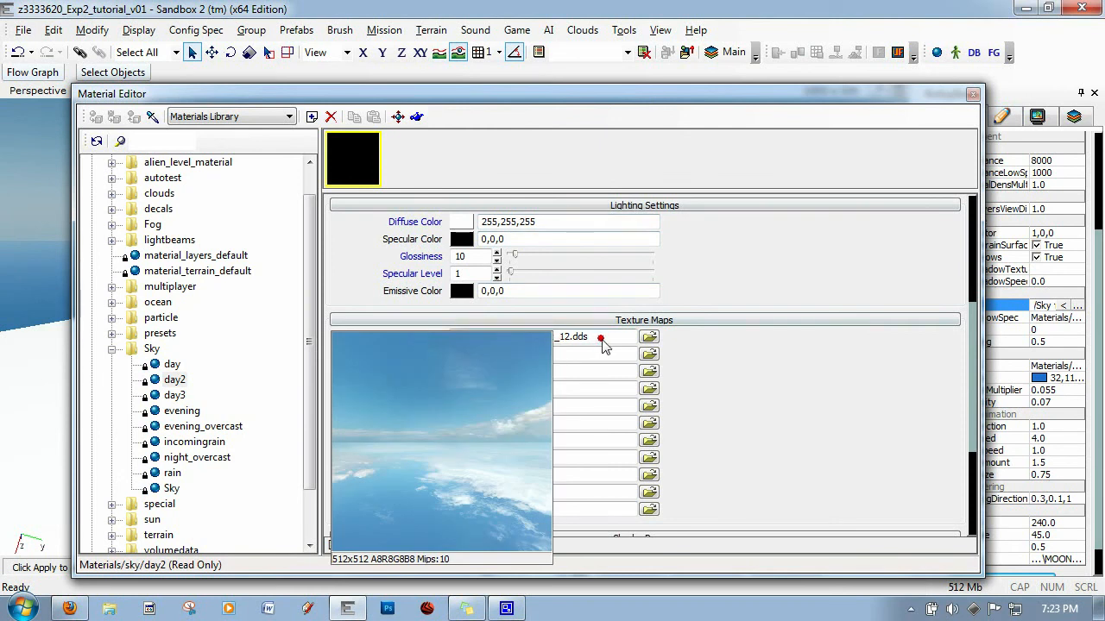
- Assign box_12.dds from Mods/BENV2423/Game/Textures/Skys as the day2 material's Diffuse texture map
left_click(651, 338)
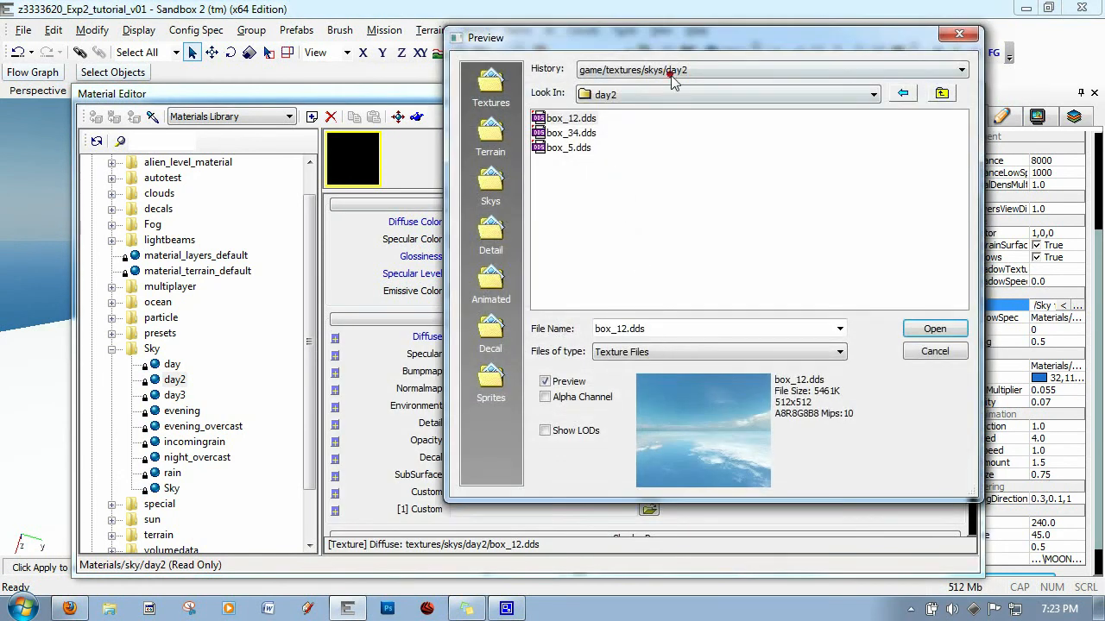
left_click(671, 75)
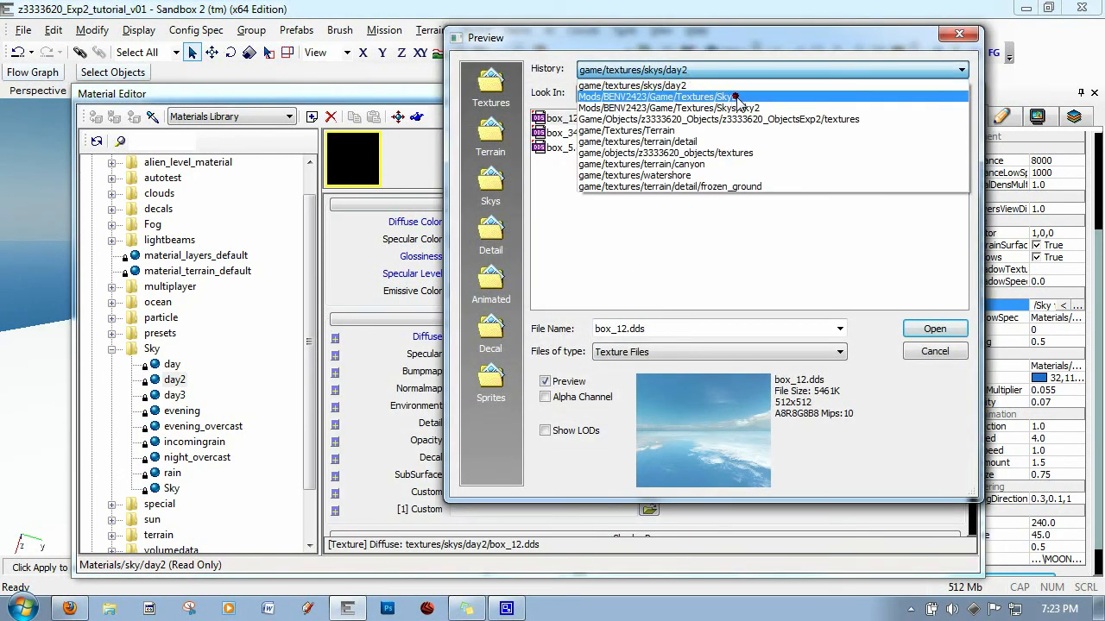
left_click(687, 97)
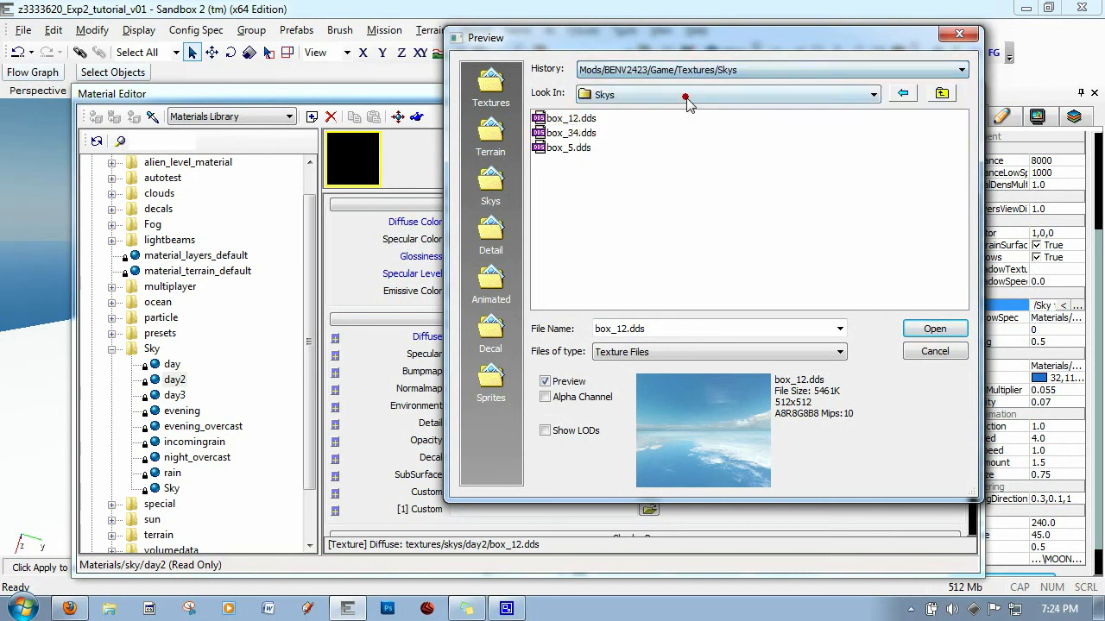
left_click(565, 118)
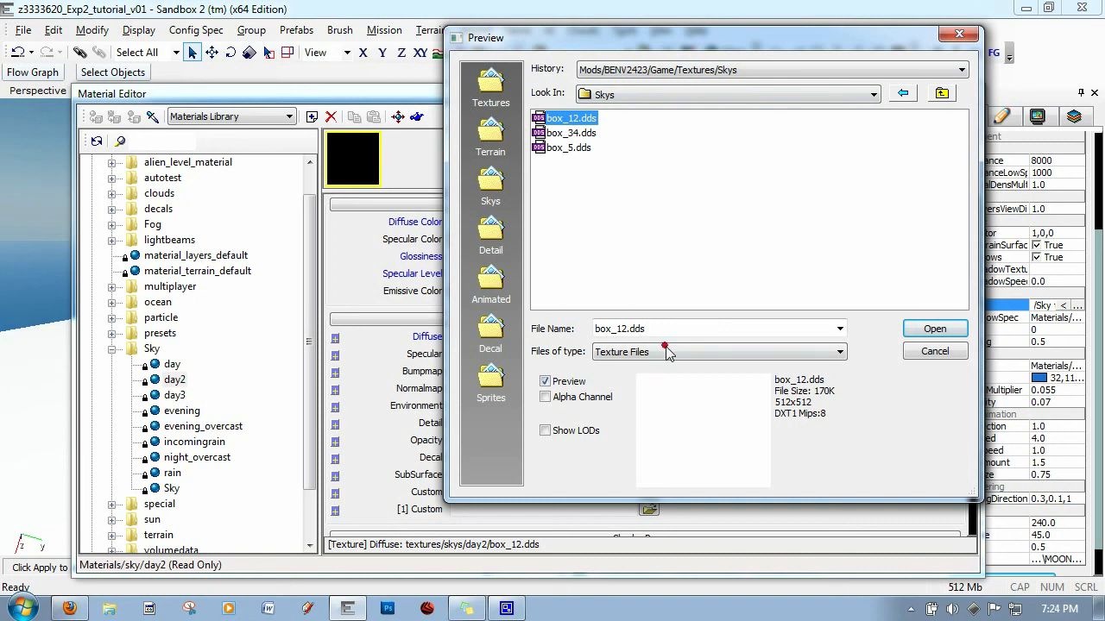
left_click(932, 329)
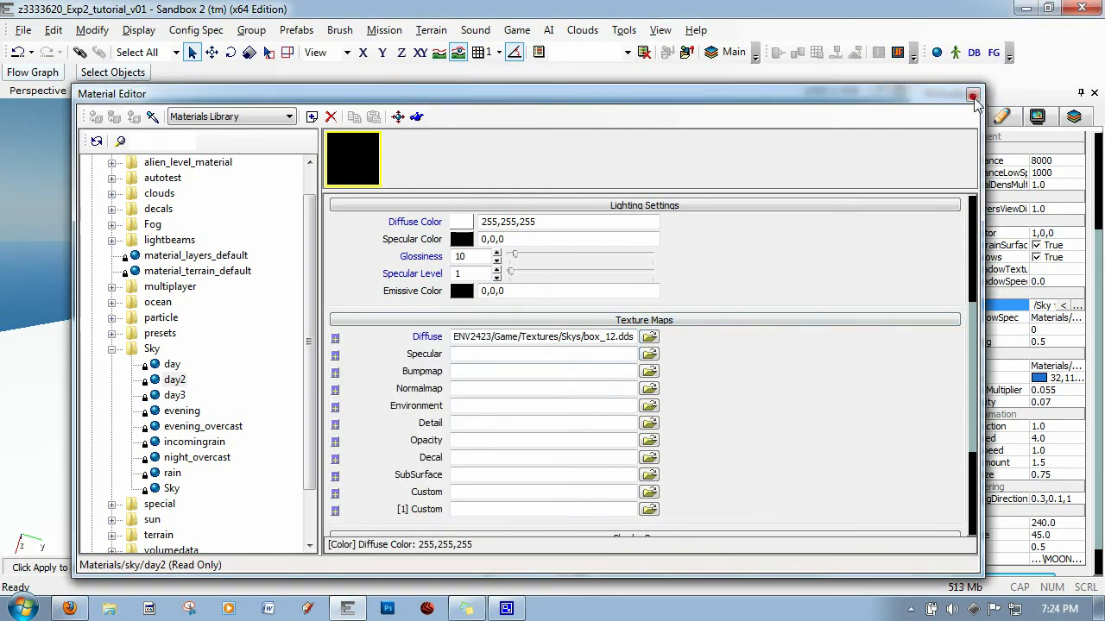
- Apply the selected day2 material to the environment's SkyBox, close the Material Editor and inspect the sky along the horizon
left_click_drag(958, 93, 885, 94)
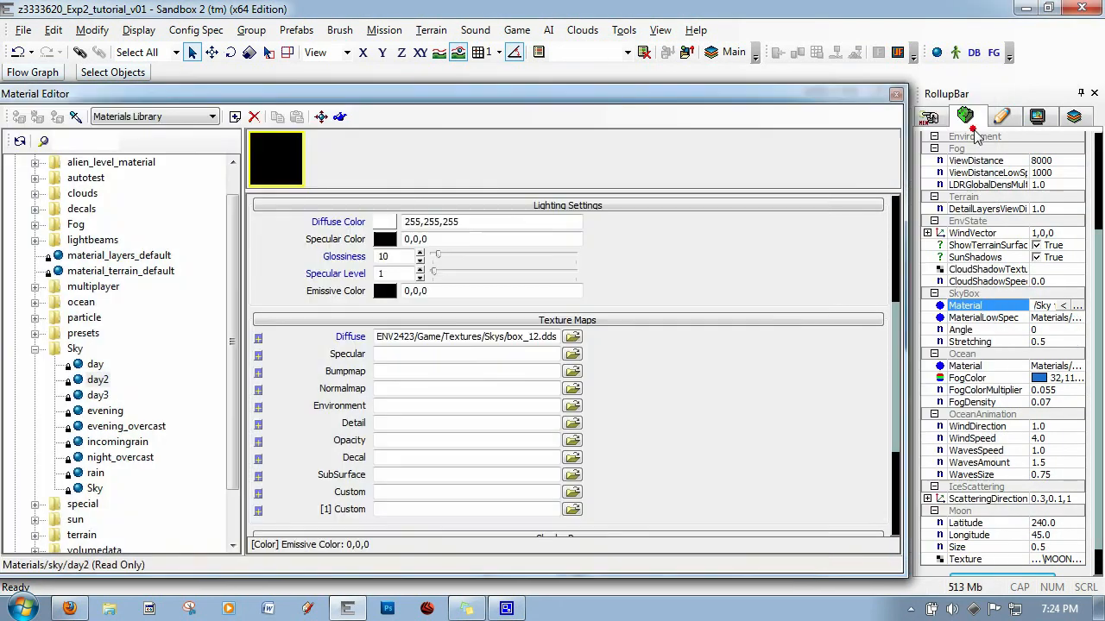
left_click(1061, 307)
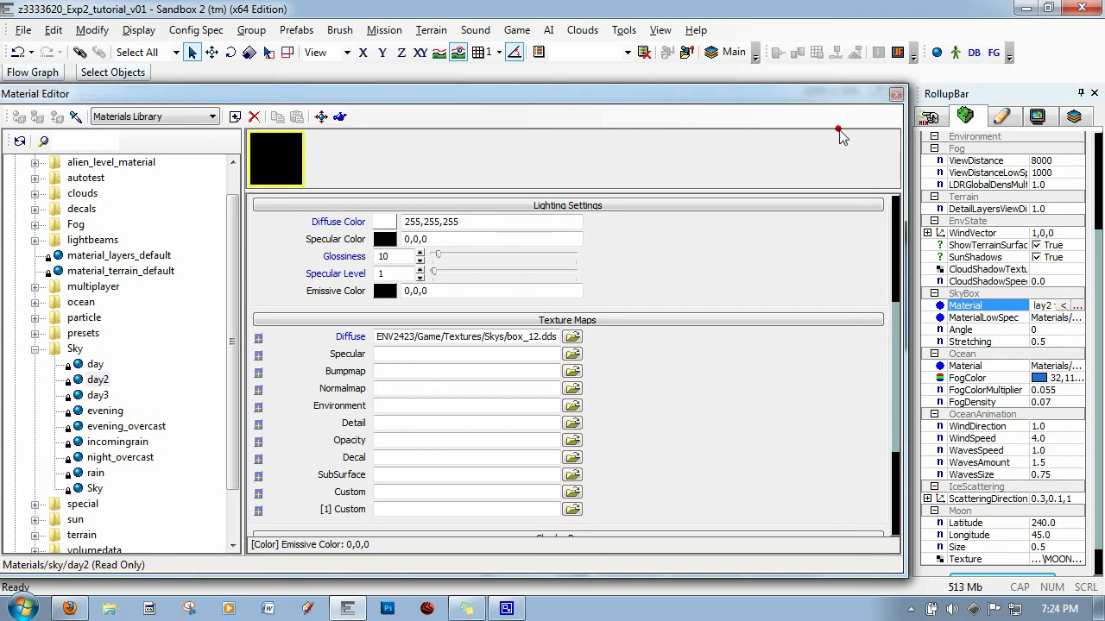
left_click(896, 95)
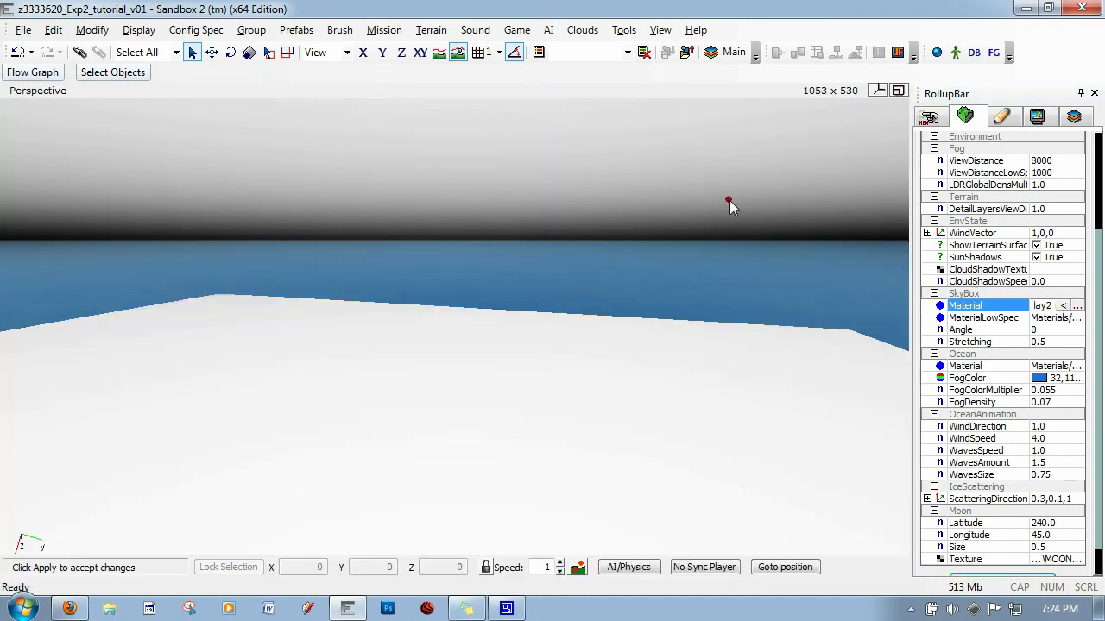
mouse_move(758, 238)
right_mouse_down()
mouse_move(753, 228)
mouse_move(759, 245)
right_mouse_up()
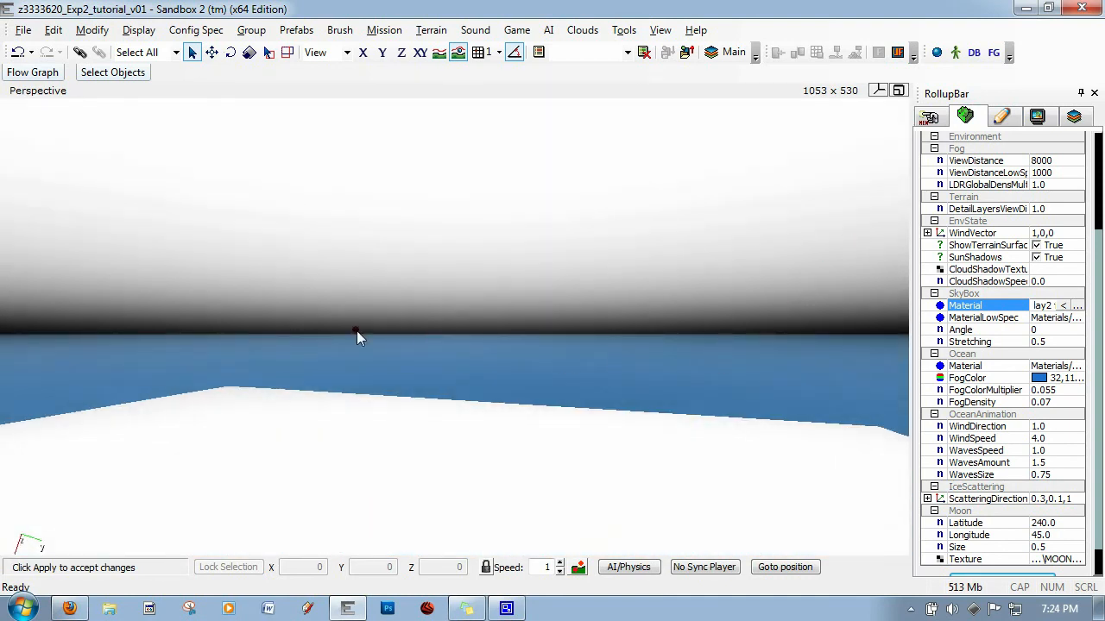
scroll(576, 311, "up", 5)
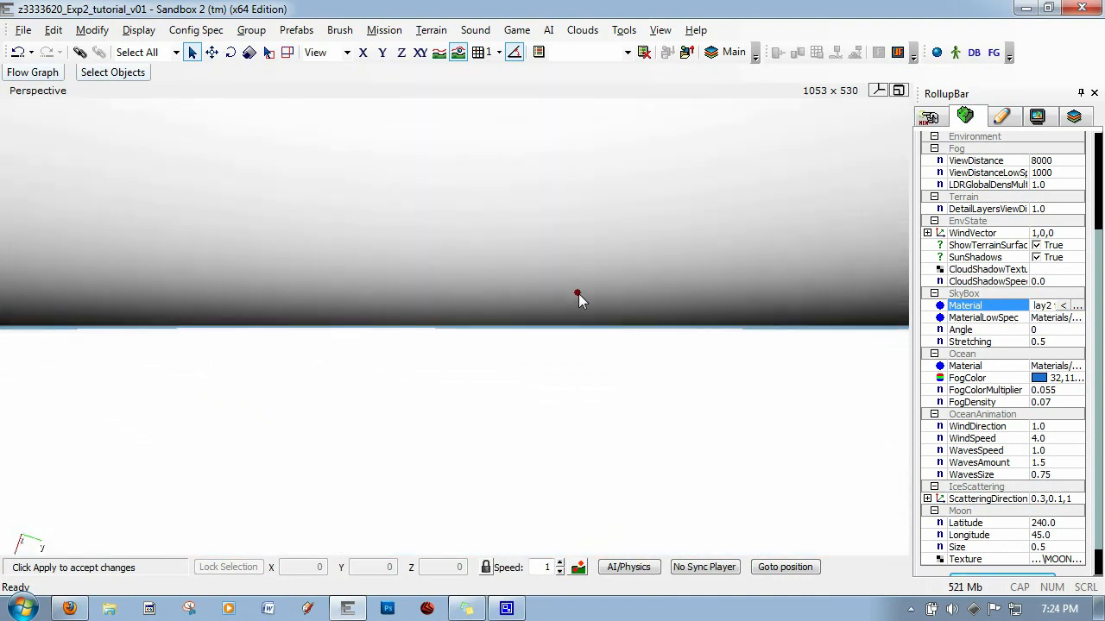
scroll(578, 300, "up", 1)
right_click_drag(578, 300, 624, 222)
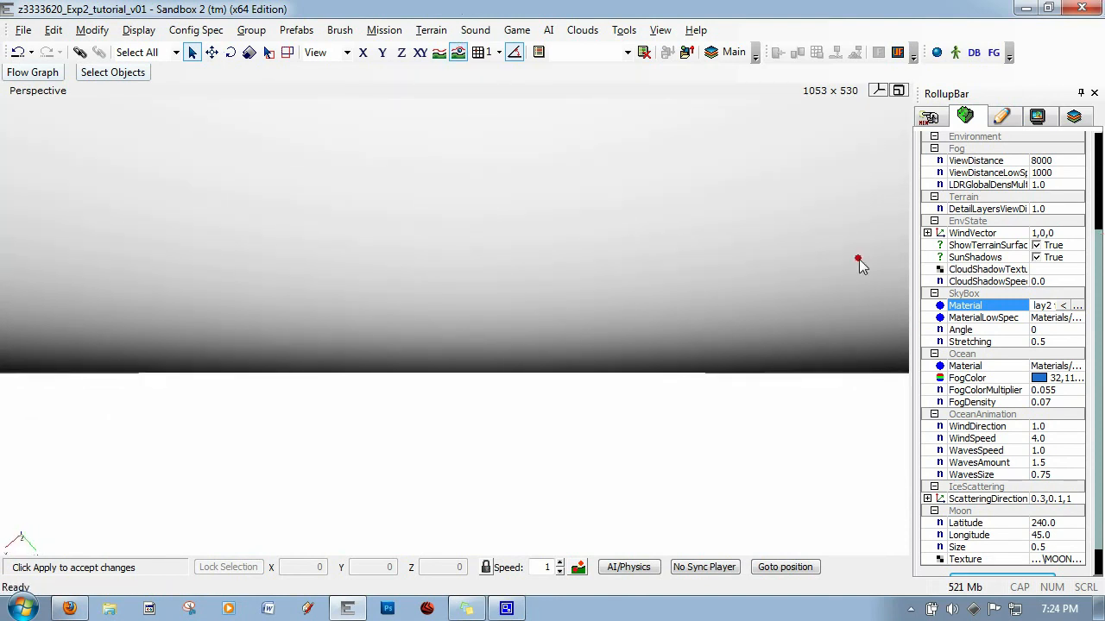
- Set the Volumetric fog: Global density to 0 in the terrain's Time Of Day settings and close them
left_click_drag(1087, 245, 1087, 120)
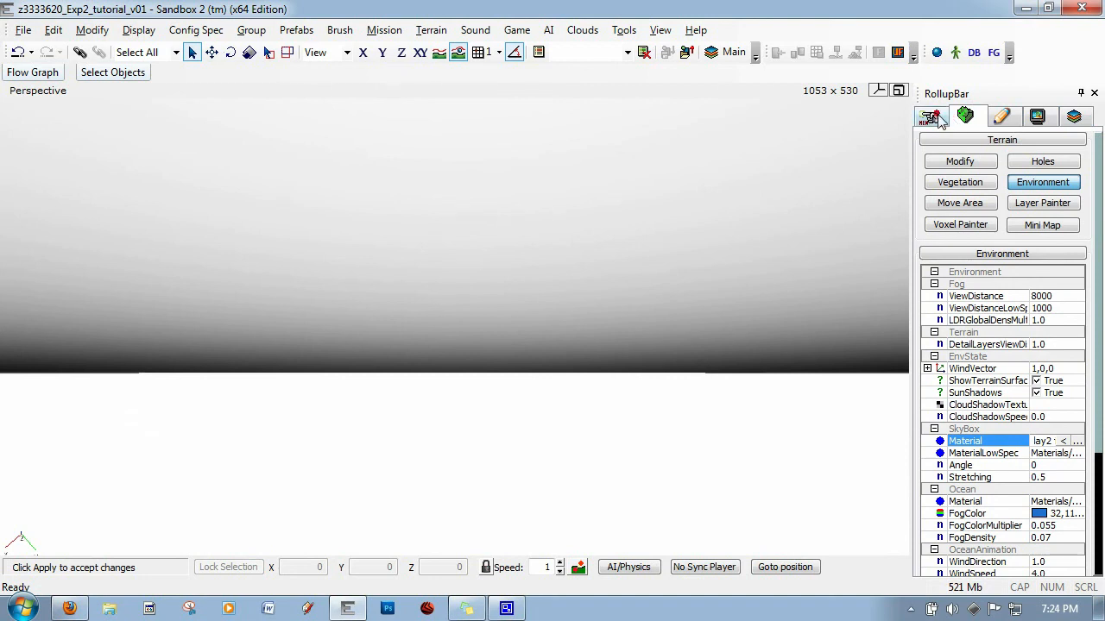
left_click(932, 117)
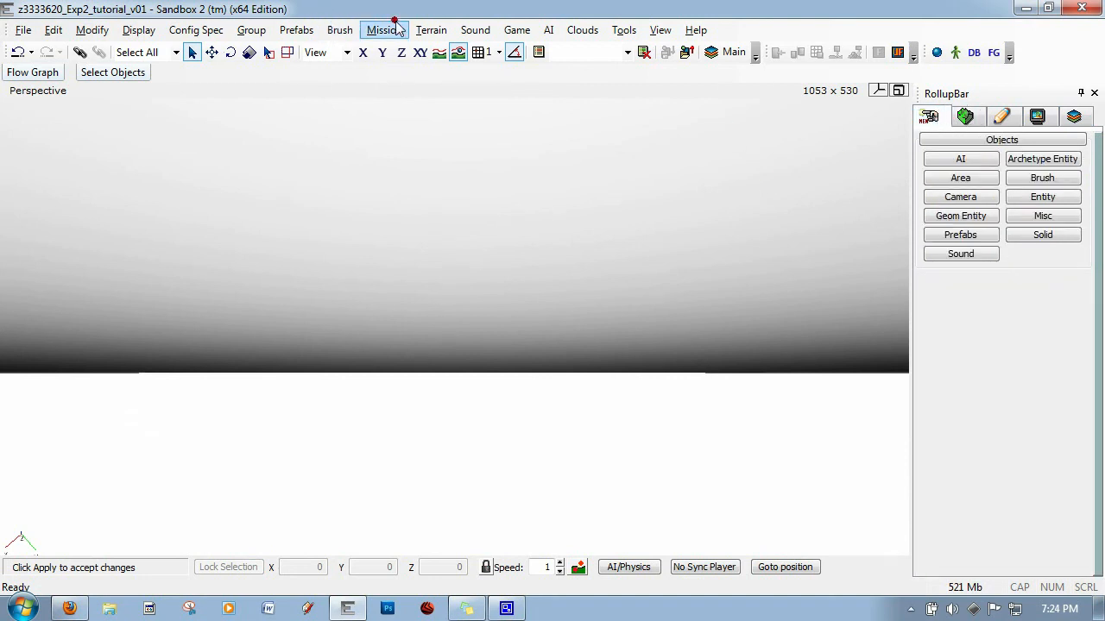
left_click(432, 30)
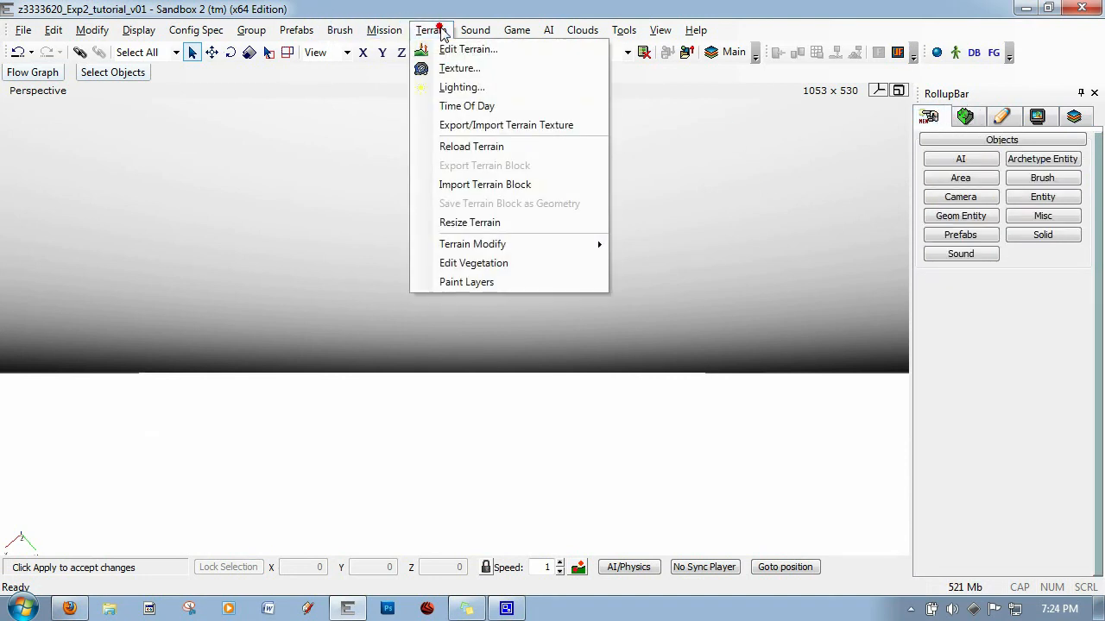
left_click(492, 106)
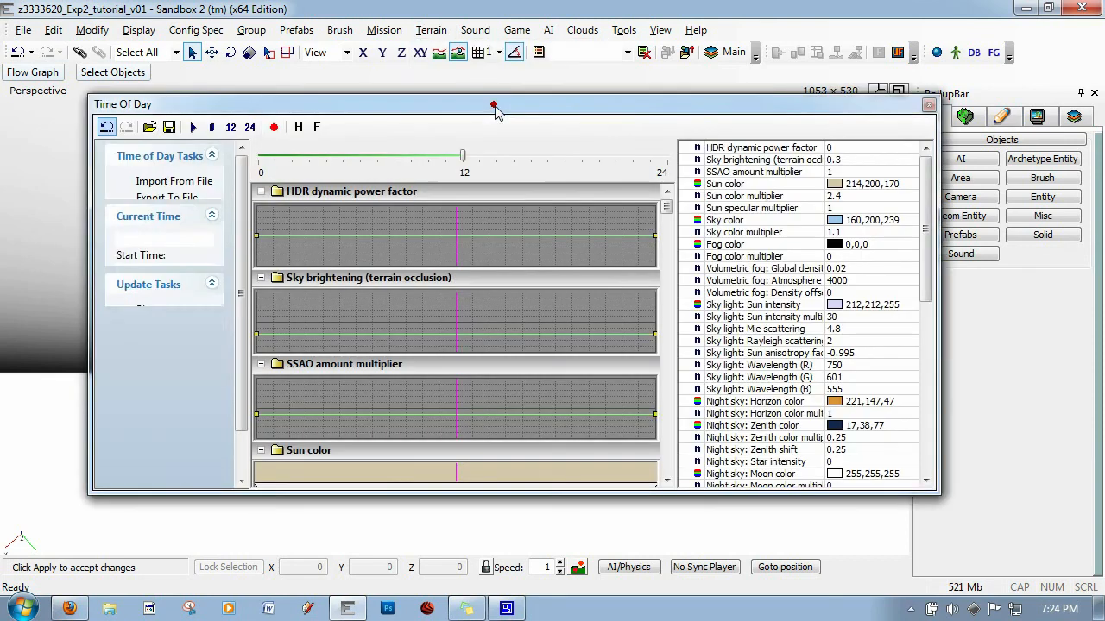
left_click_drag(821, 105, 798, 117)
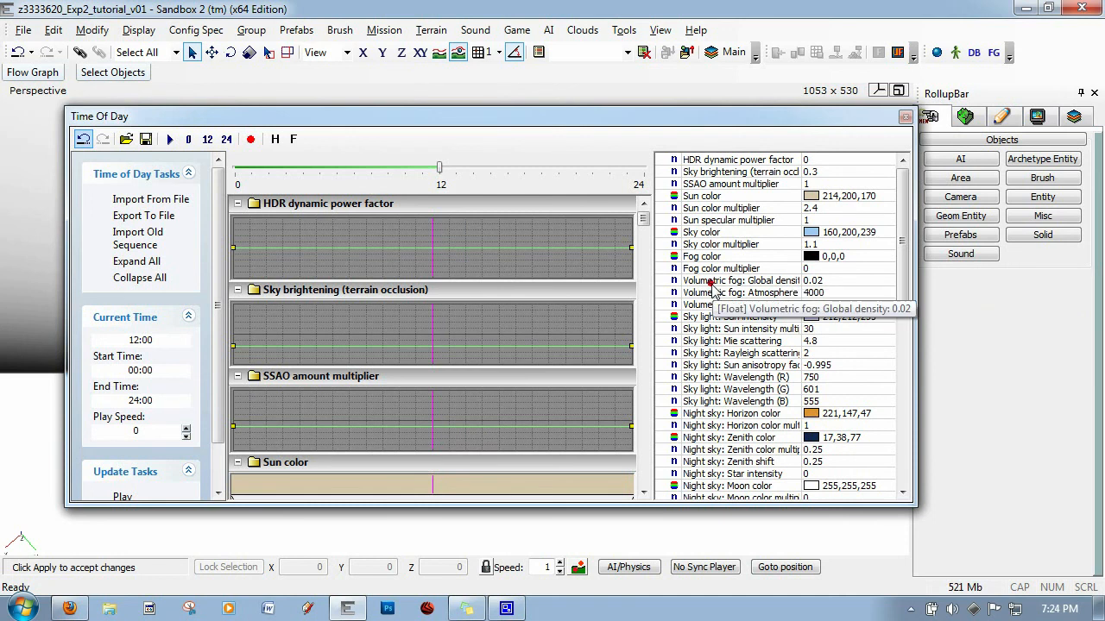
left_click(852, 285)
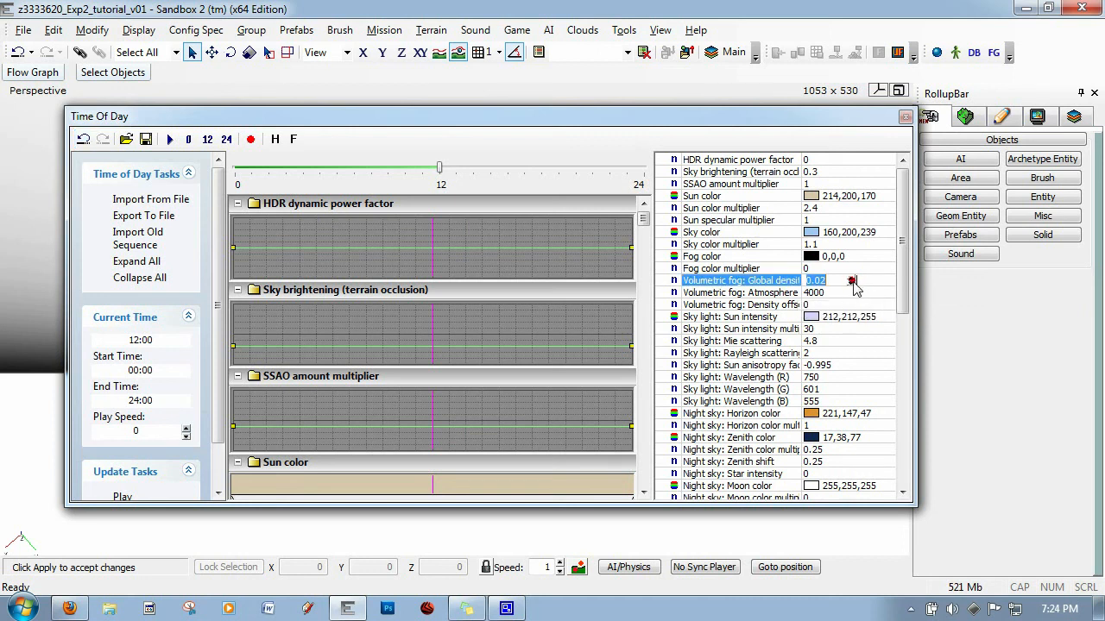
type("0")
left_click(904, 117)
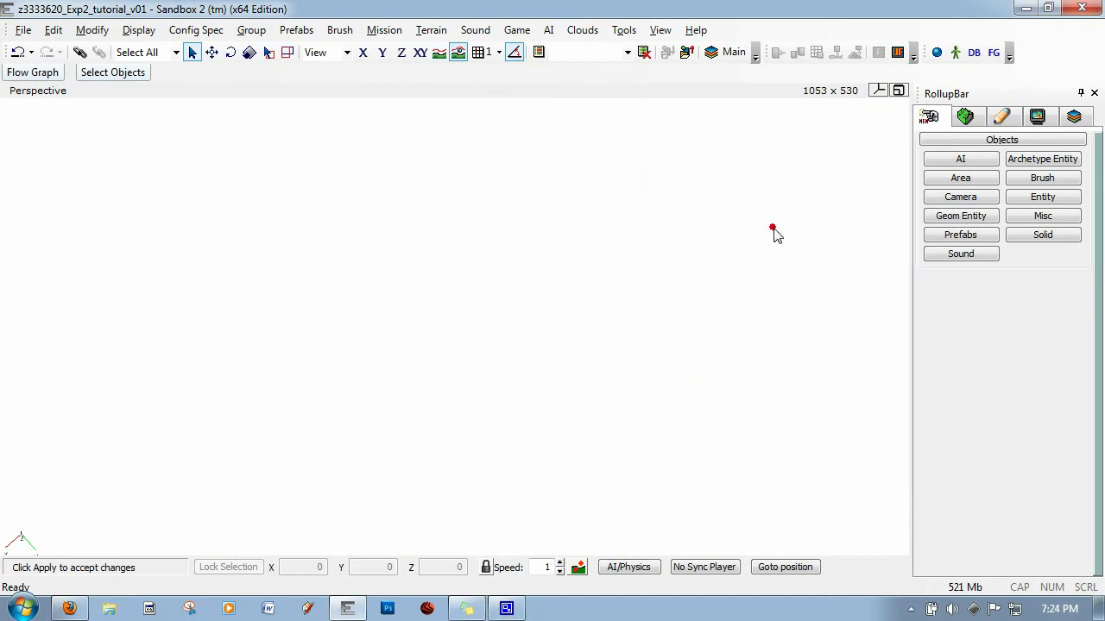